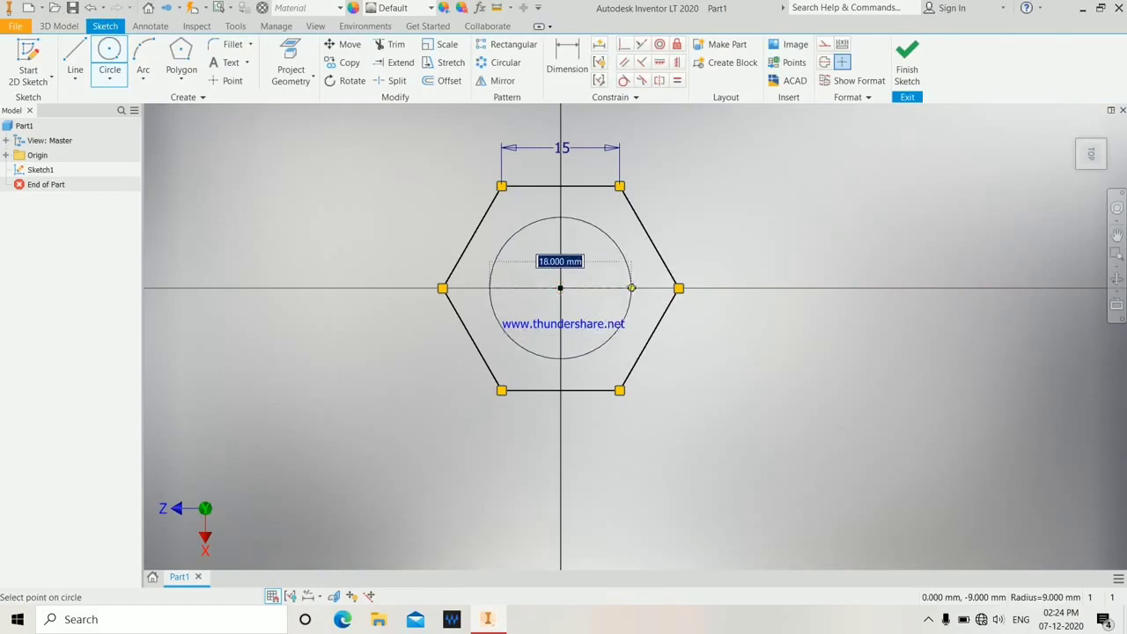
Step: Cancel the unfinished inner circle and extrude the hexagon sketch 13 mm
key(Escape)
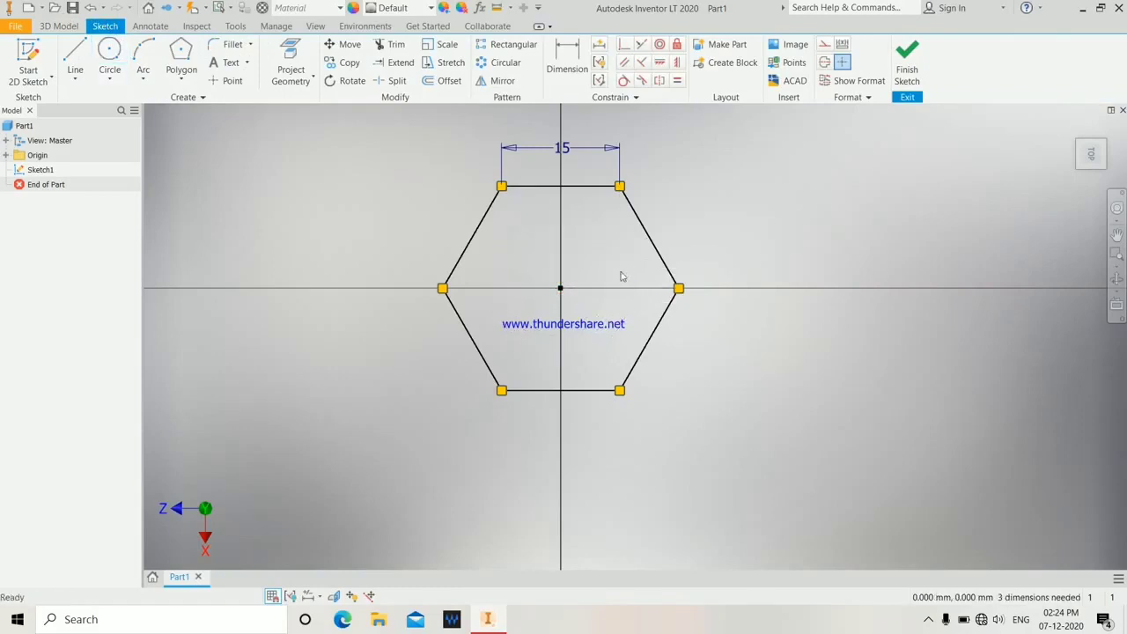
click(59, 25)
click(77, 59)
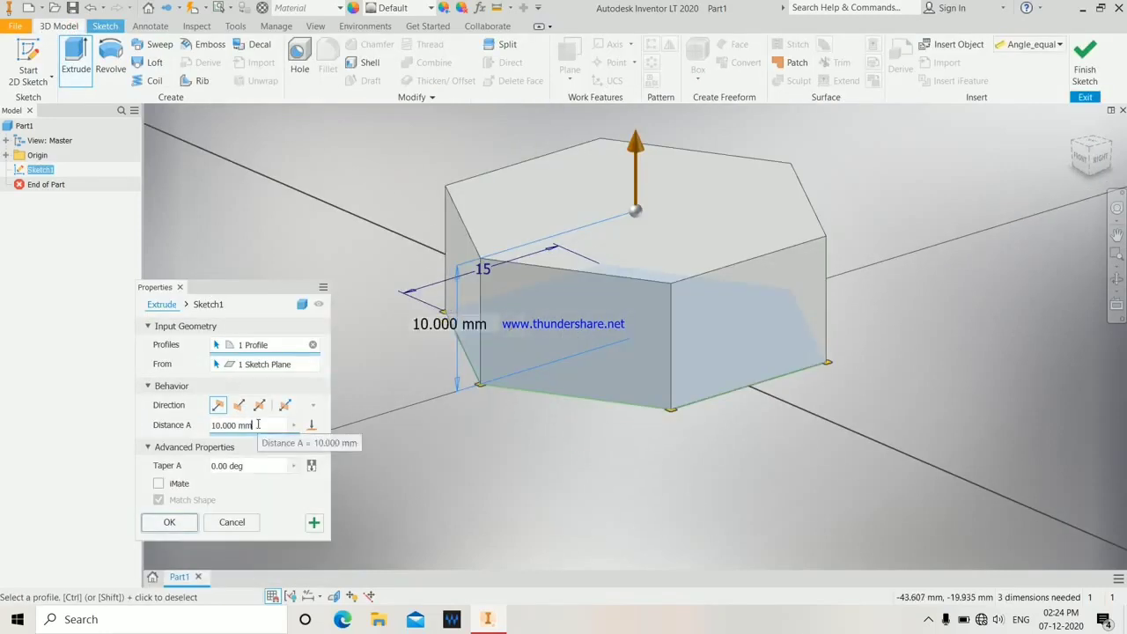
click(257, 424)
text(12)
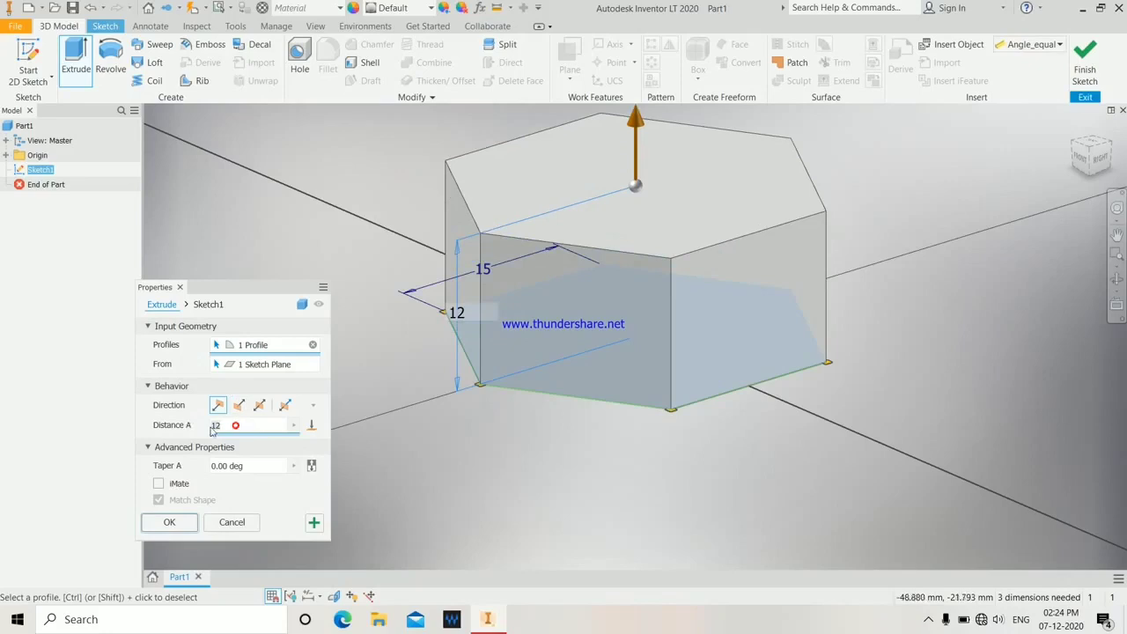
key(BackSpace)
text(3)
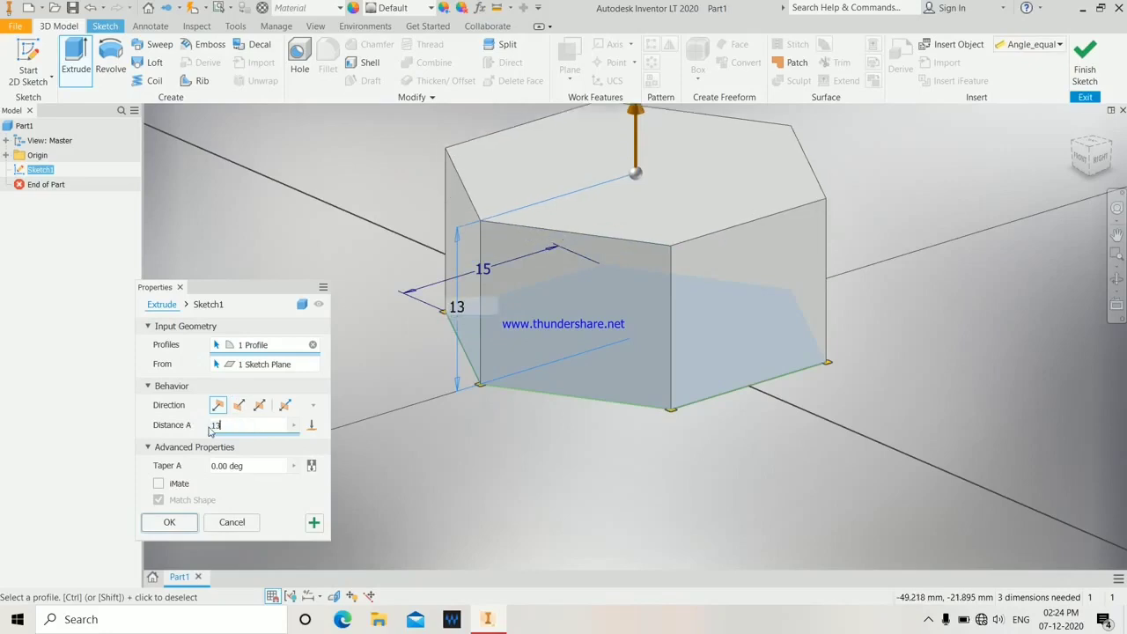
click(173, 521)
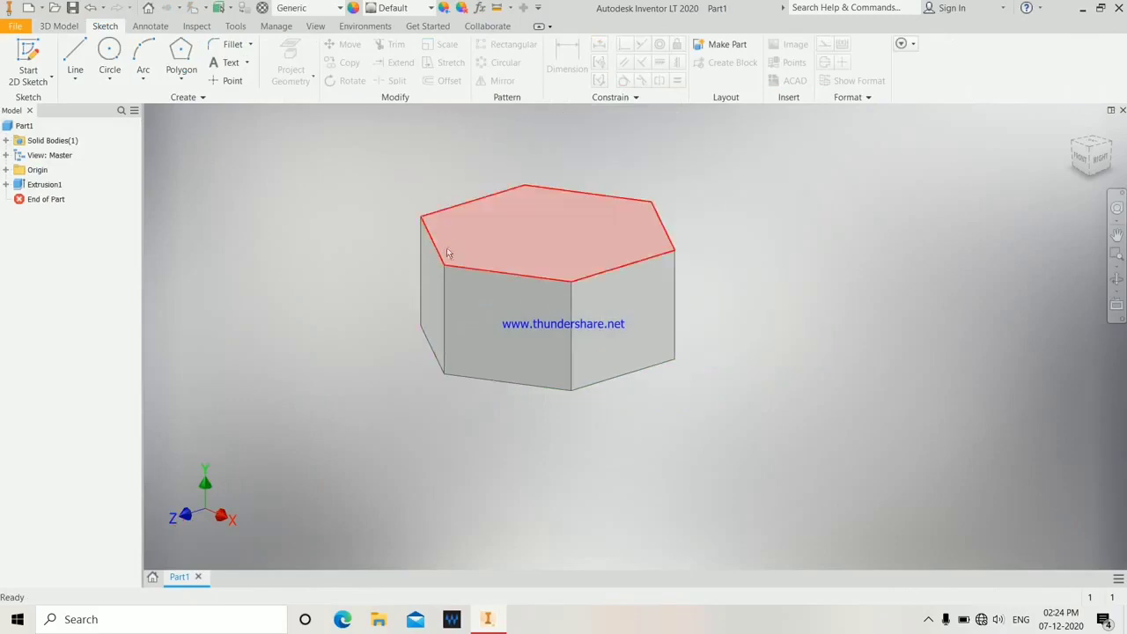
Step: Sketch a circle on the hexagonal prism's top face, centred on the origin and touching the flat sides
click(454, 241)
click(108, 58)
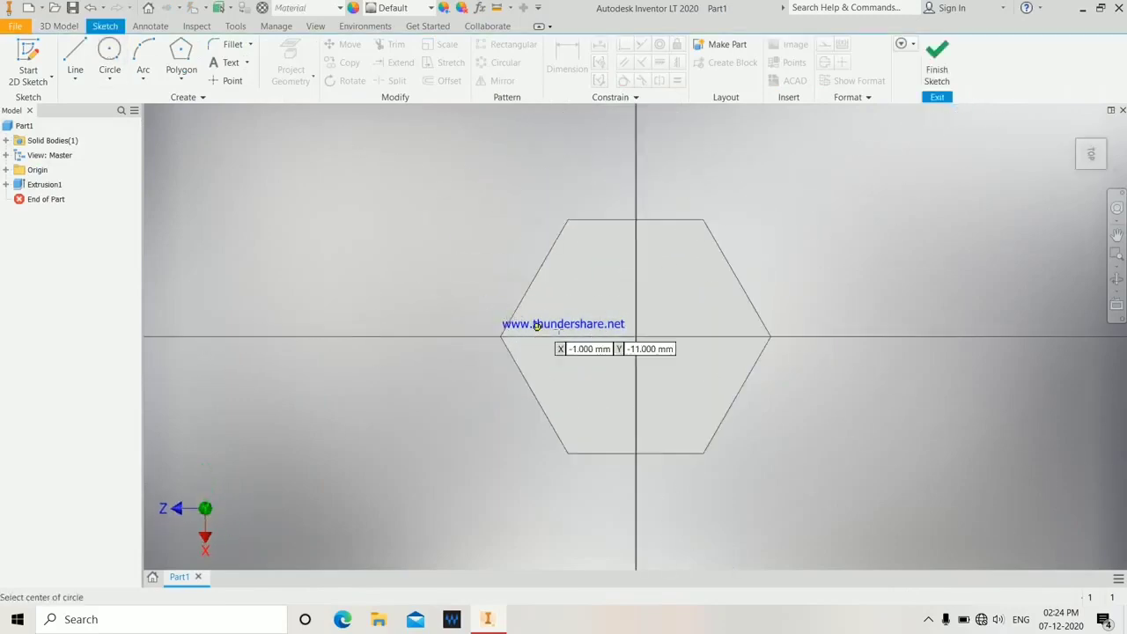
click(636, 336)
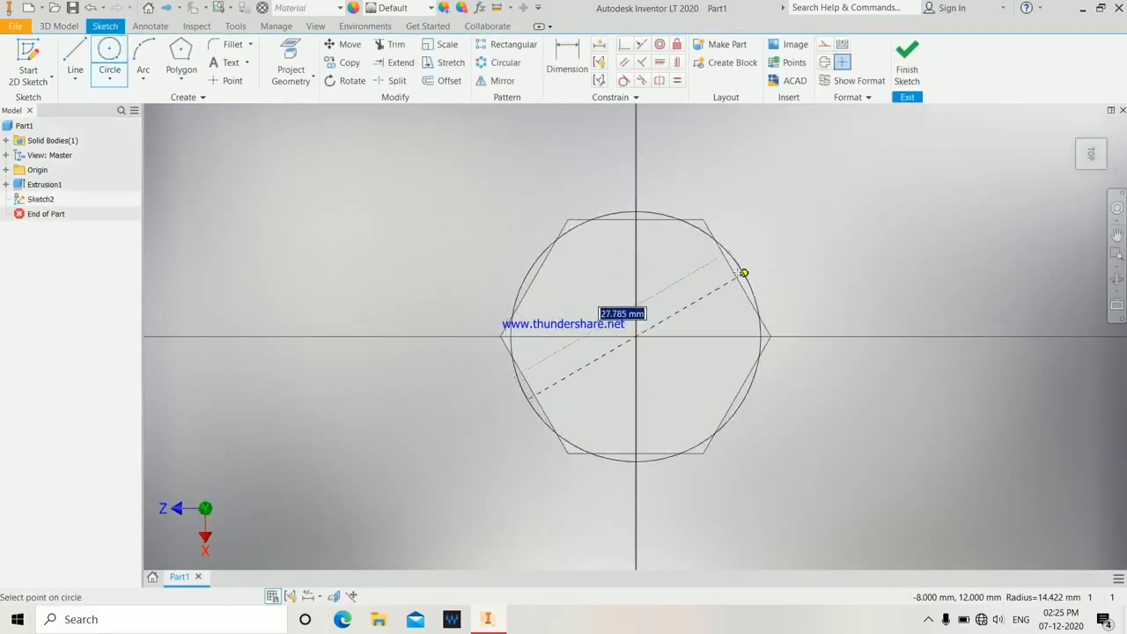
click(737, 273)
Step: Extrude the top circle 13 mm down into the prism as an Intersect with a 45 degree taper to chamfer the upper corners
click(59, 25)
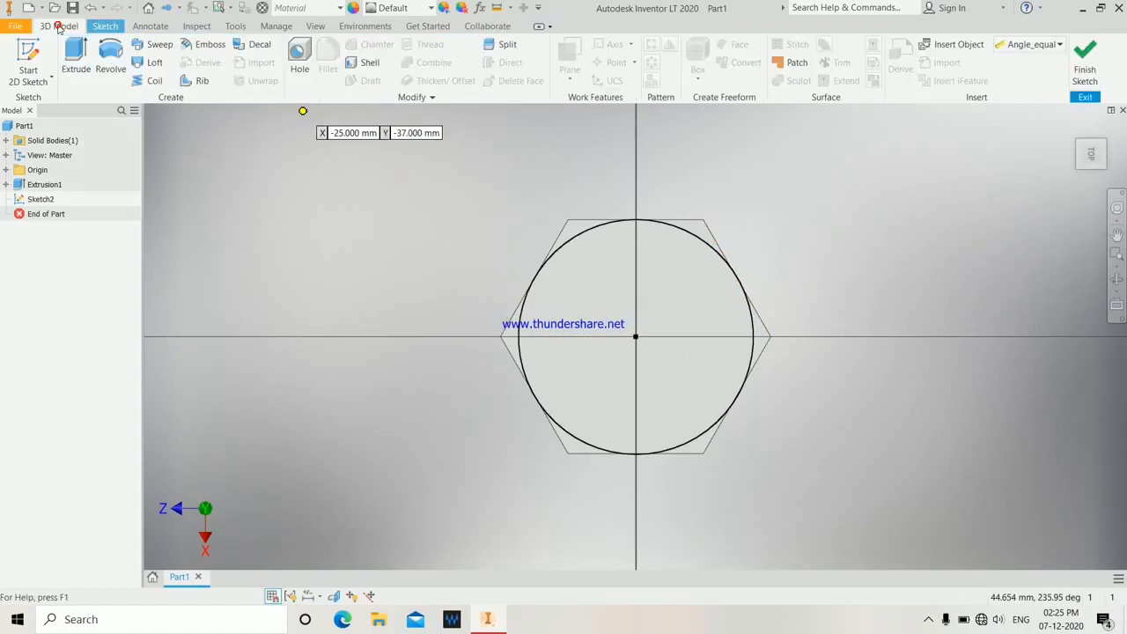
click(76, 57)
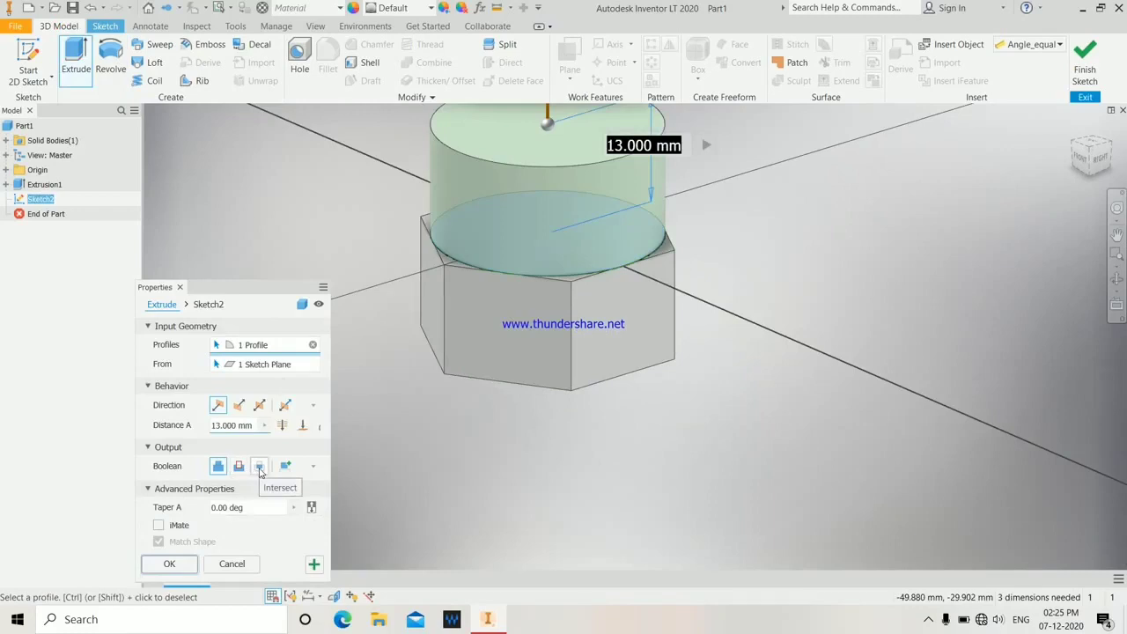
click(260, 468)
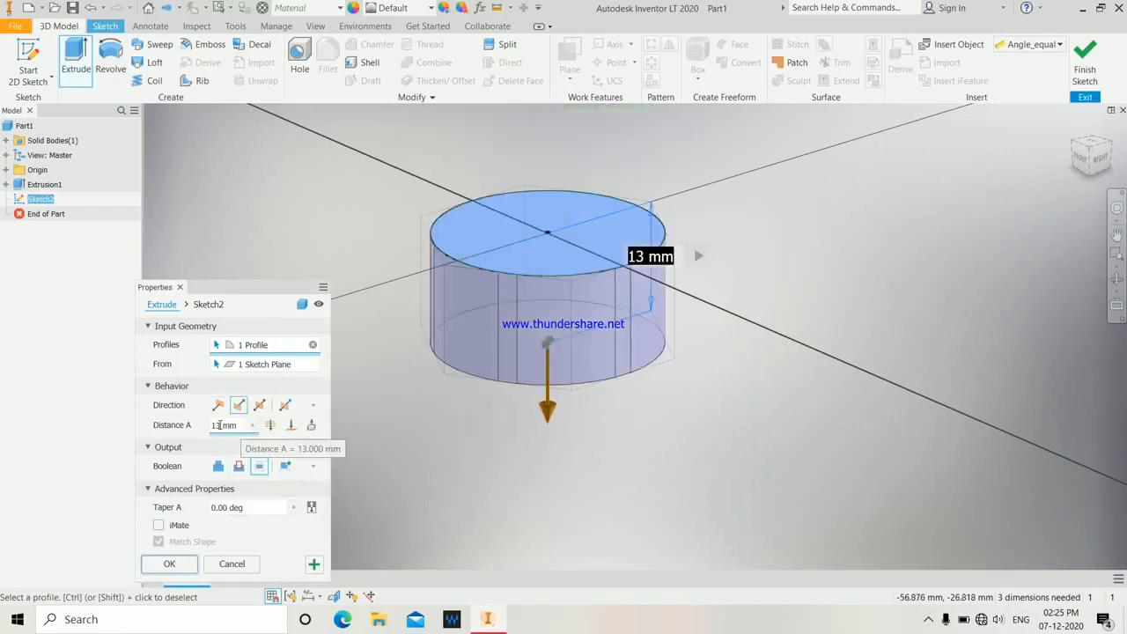
click(249, 509)
text(3)
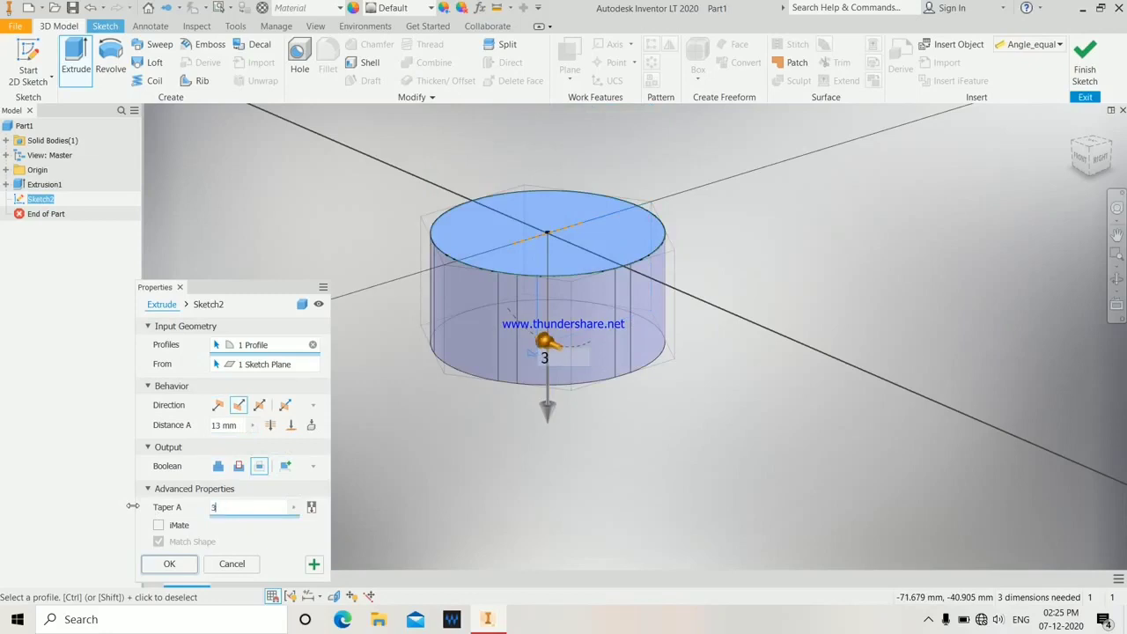
text(0)
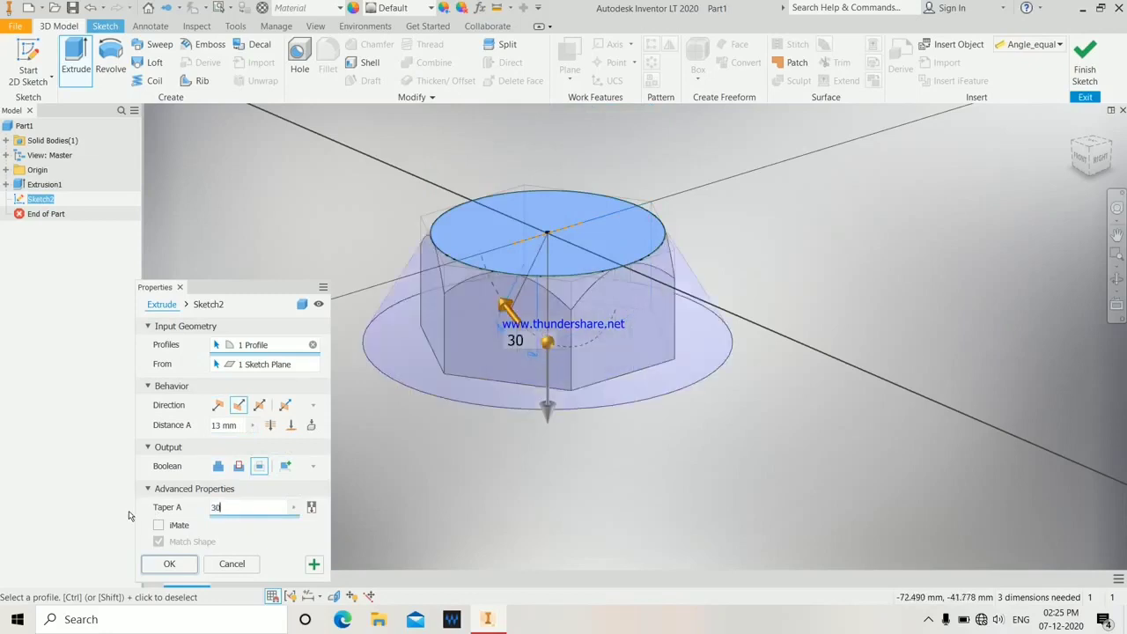
click(227, 507)
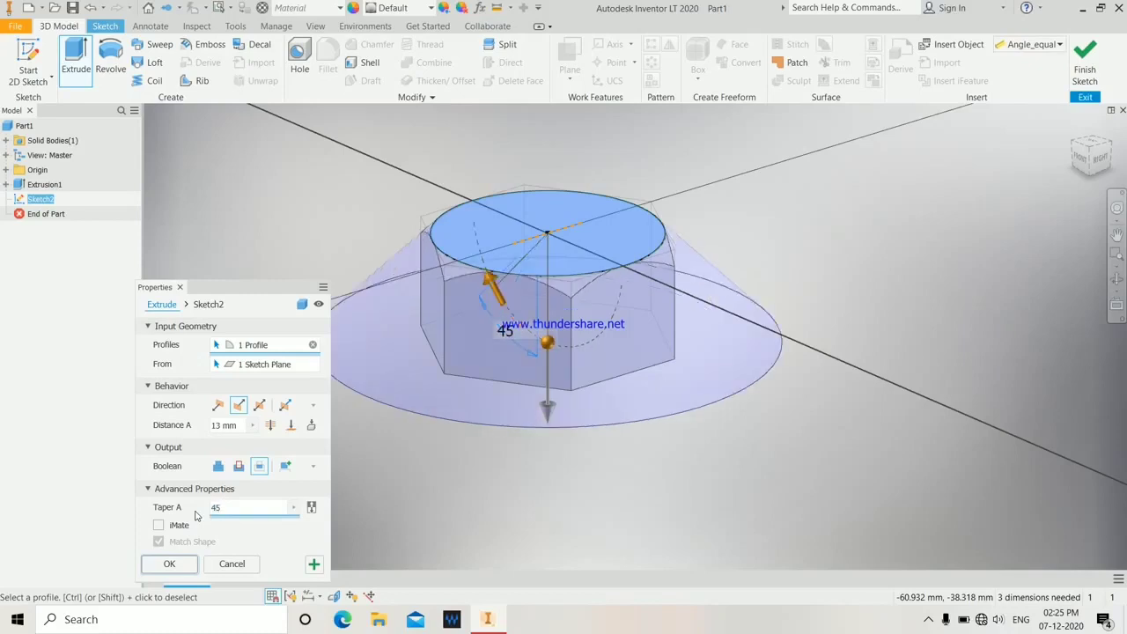
click(169, 564)
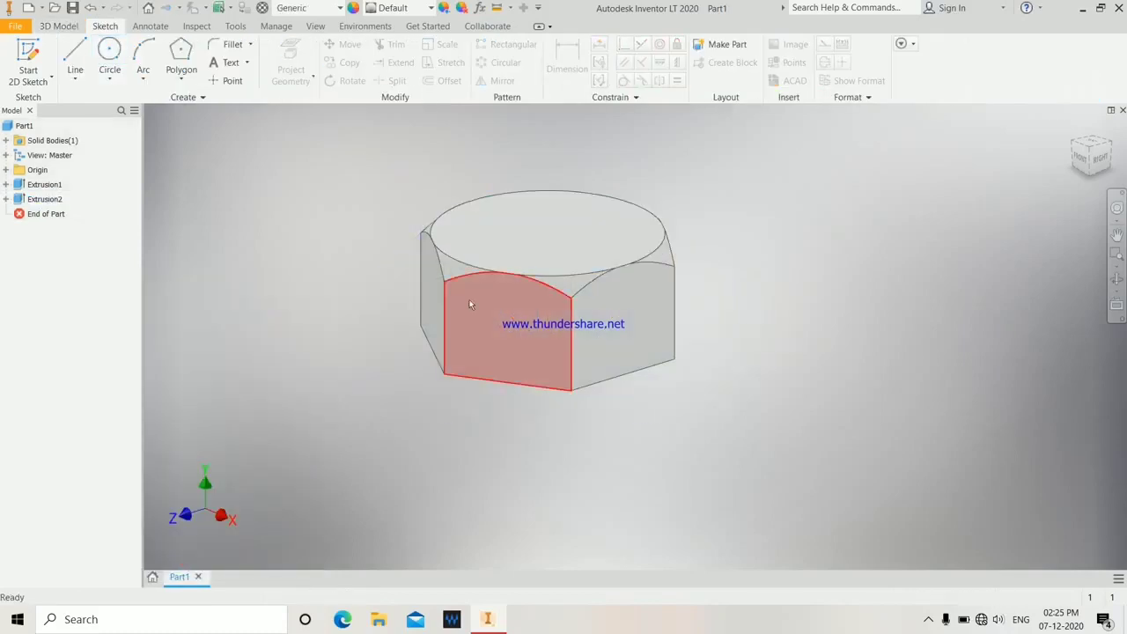
Step: Sketch a circle about 26 mm in diameter on the prism's bottom face, centred on the origin
click(6, 170)
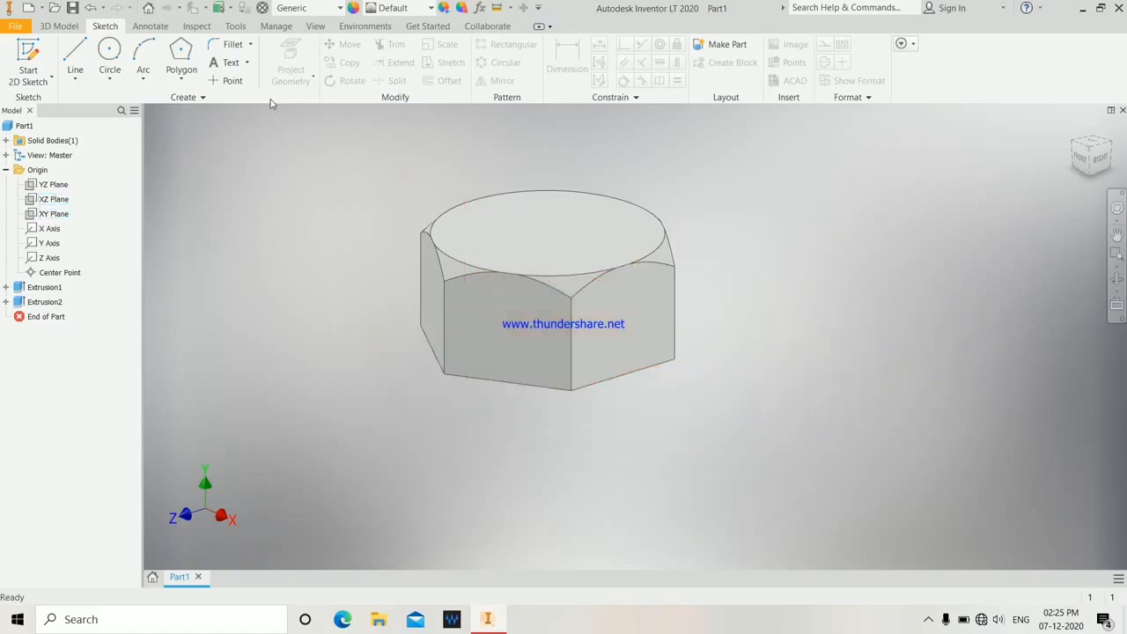
shift+middle_drag(342, 287, 396, 189)
click(469, 229)
click(109, 54)
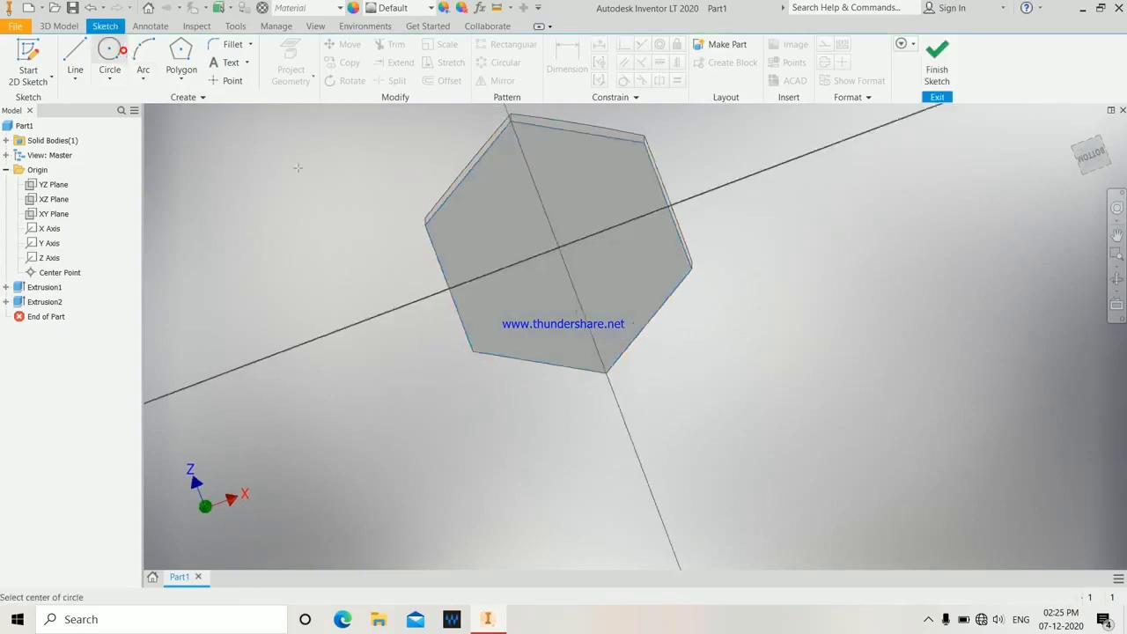
click(637, 337)
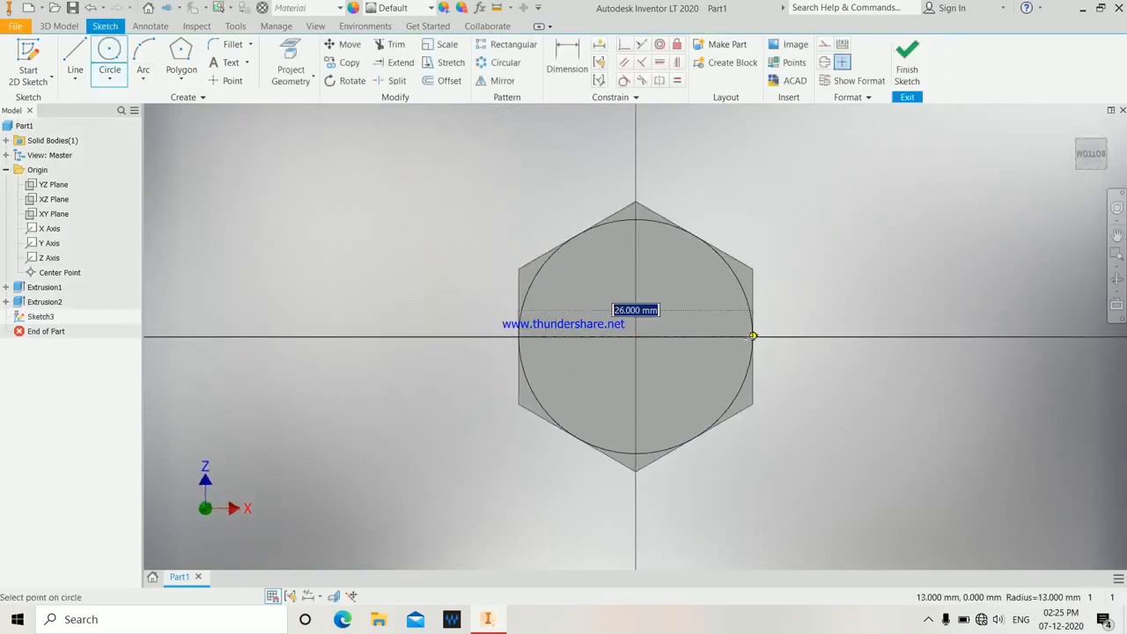
click(750, 336)
Step: Extrude the bottom circle 13 mm into the body as an Intersect with a 45 degree taper to chamfer the lower corners
click(71, 25)
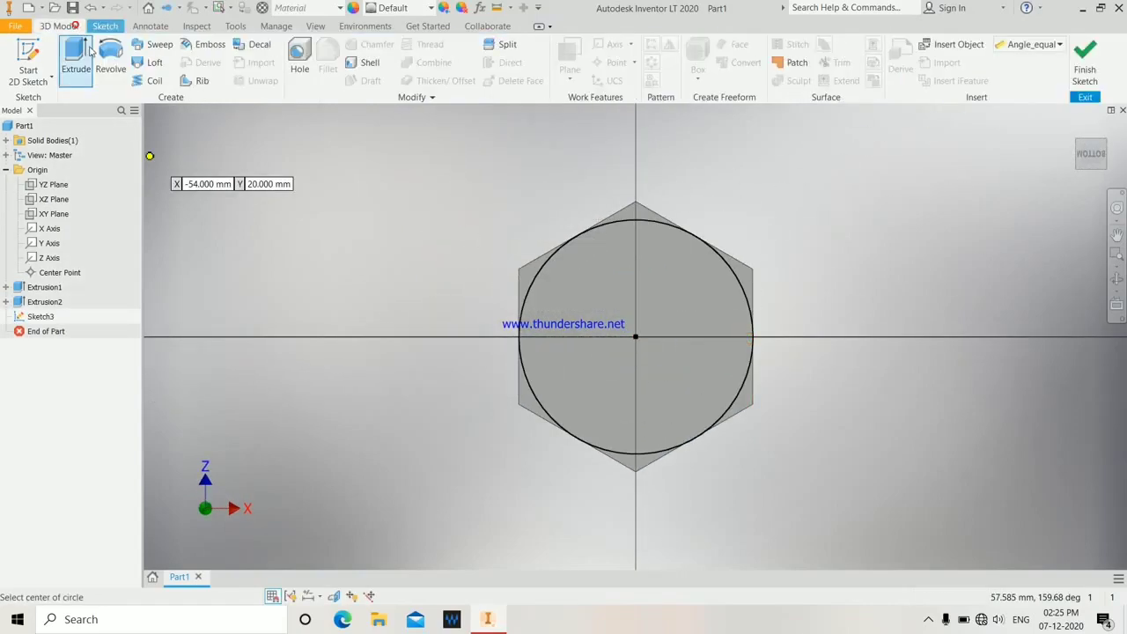
click(77, 55)
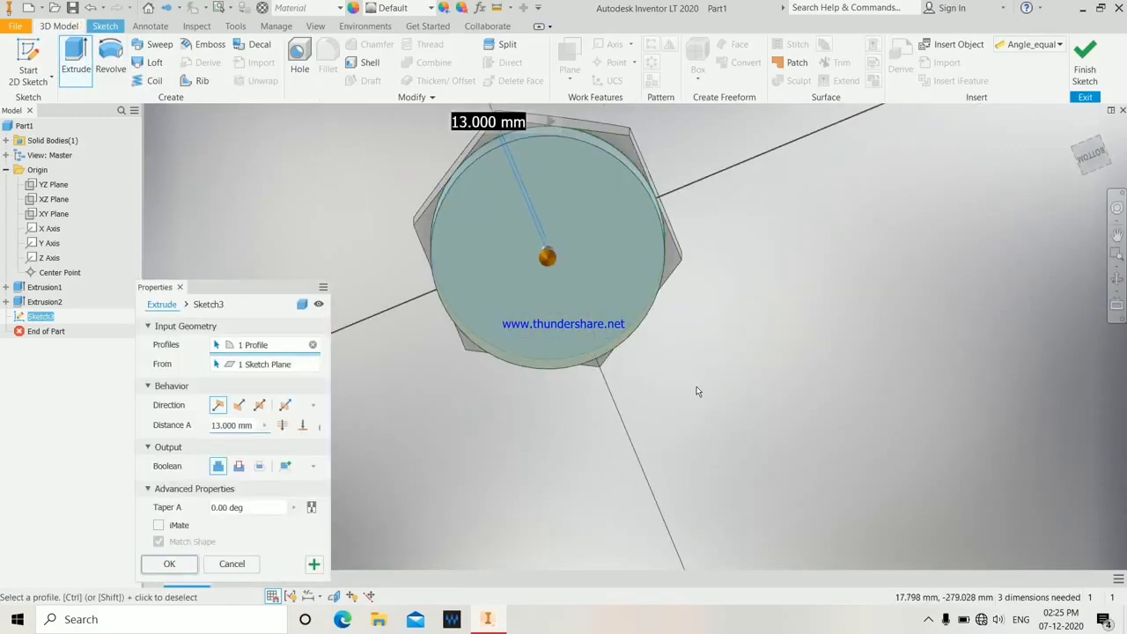
click(259, 466)
drag(255, 509, 177, 512)
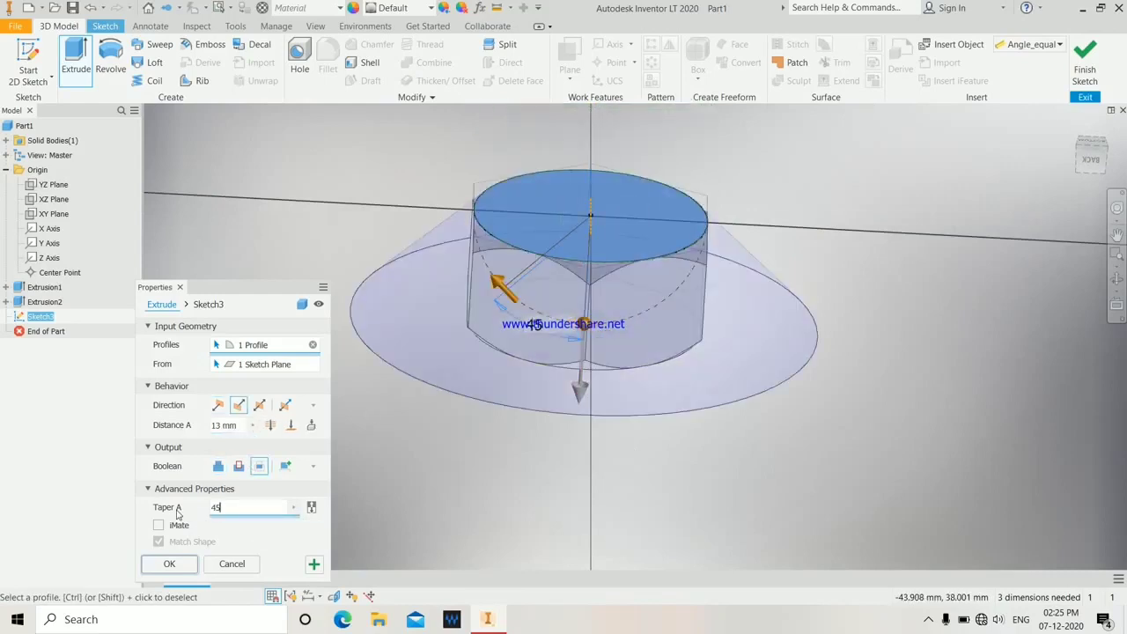
click(163, 564)
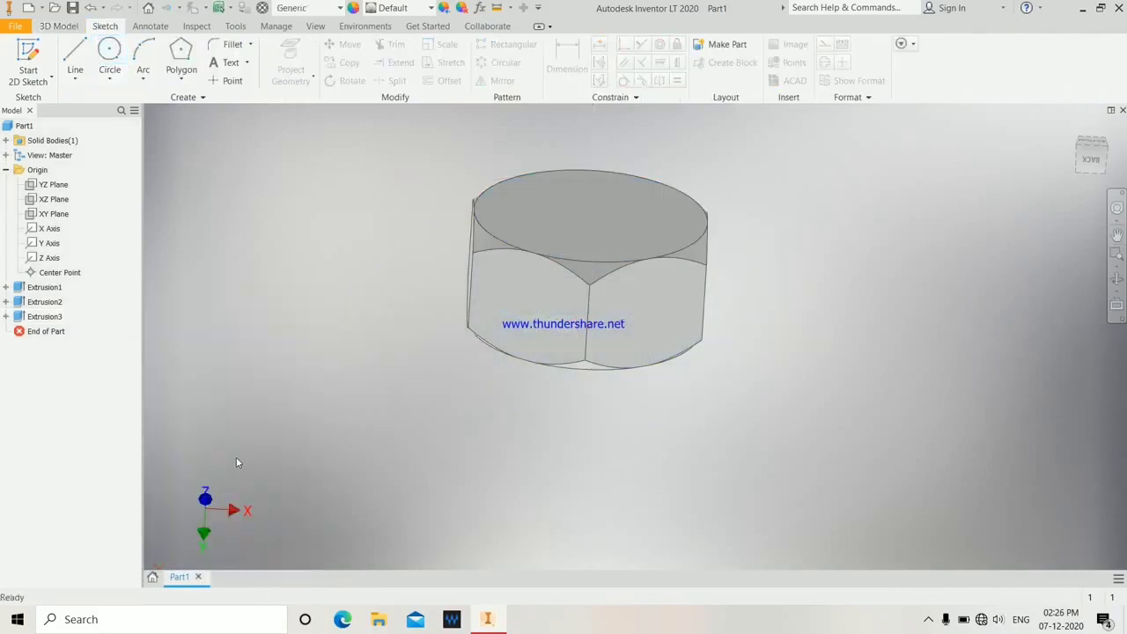
Step: Return the model to the home view and apply the Nickel appearance to the part
shift+middle_drag(236, 462, 247, 548)
shift+middle_drag(327, 379, 324, 481)
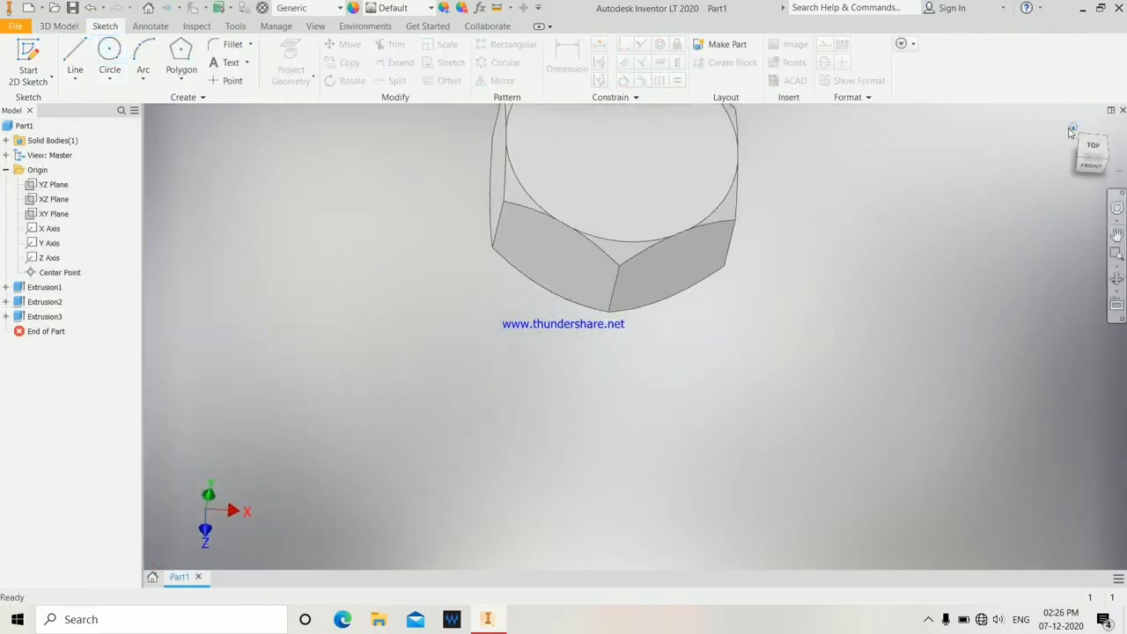
click(1074, 128)
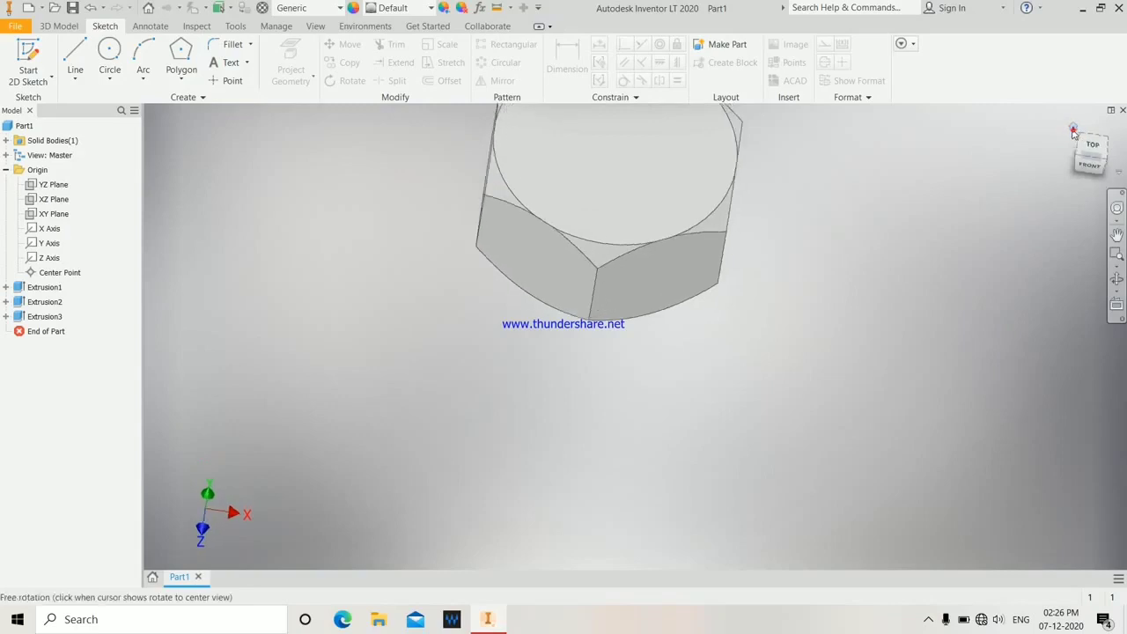
click(418, 11)
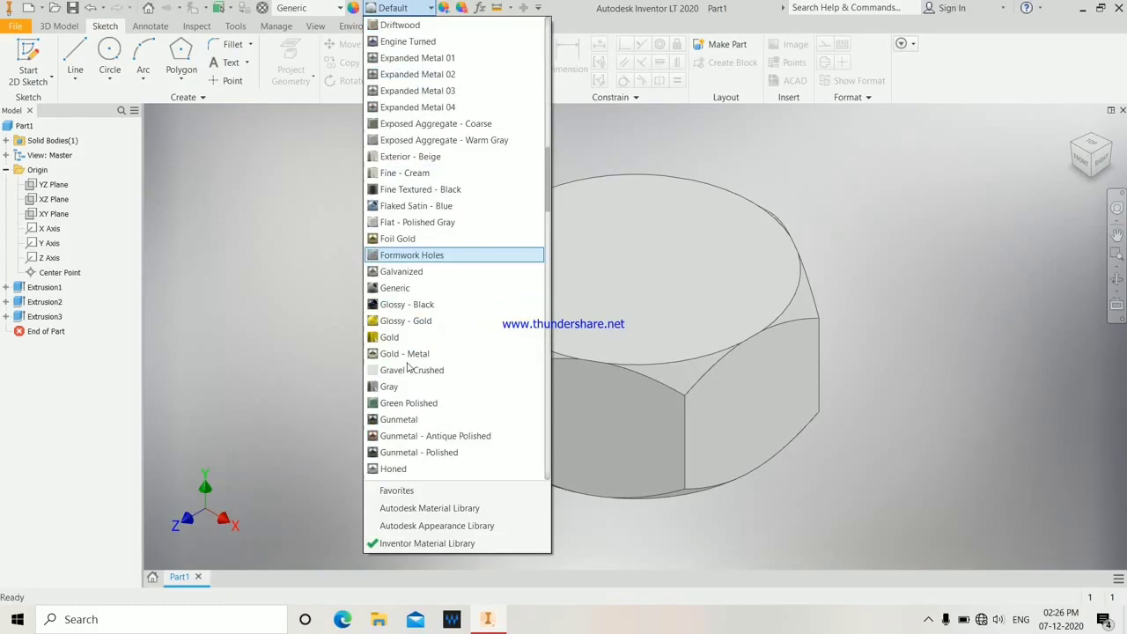
scroll(405, 361, down, 8)
scroll(401, 353, down, 12)
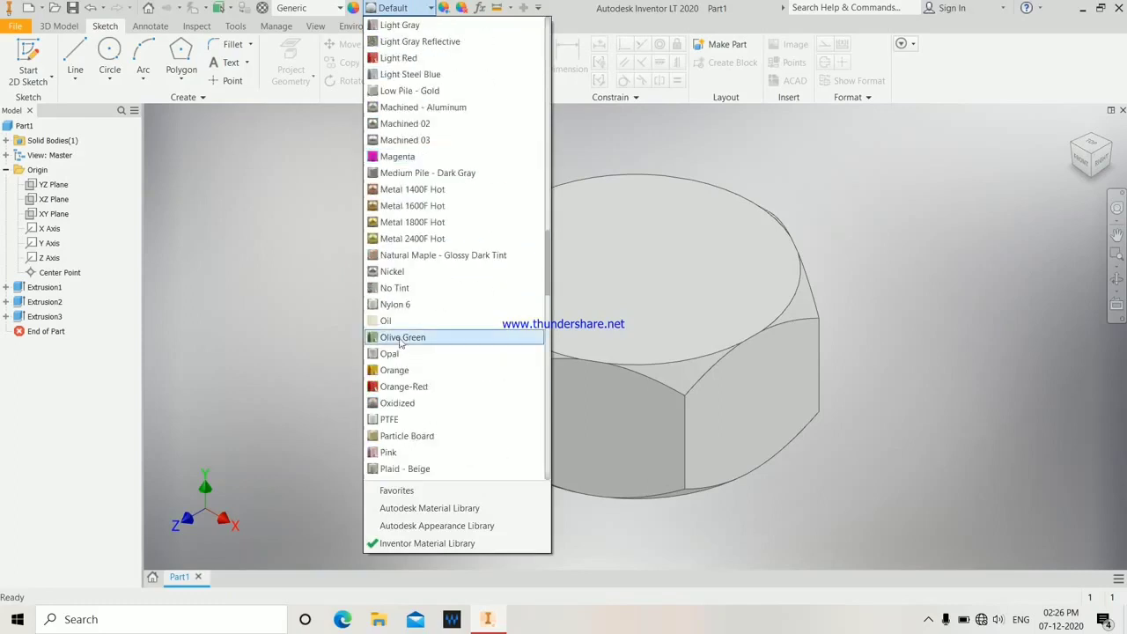
scroll(424, 297, up, 6)
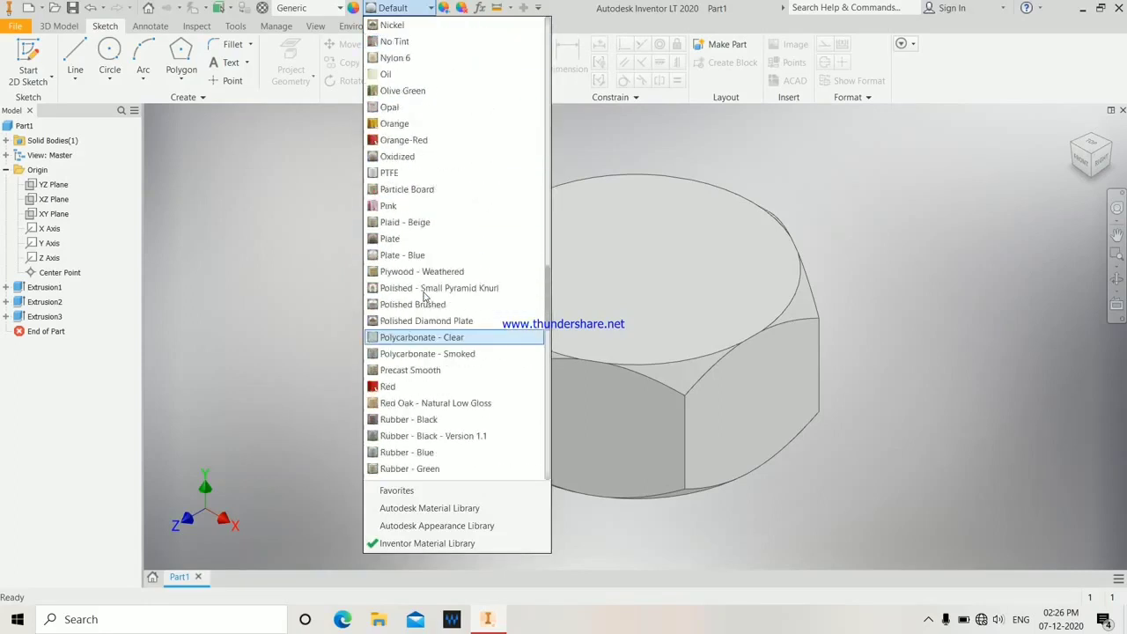
click(390, 179)
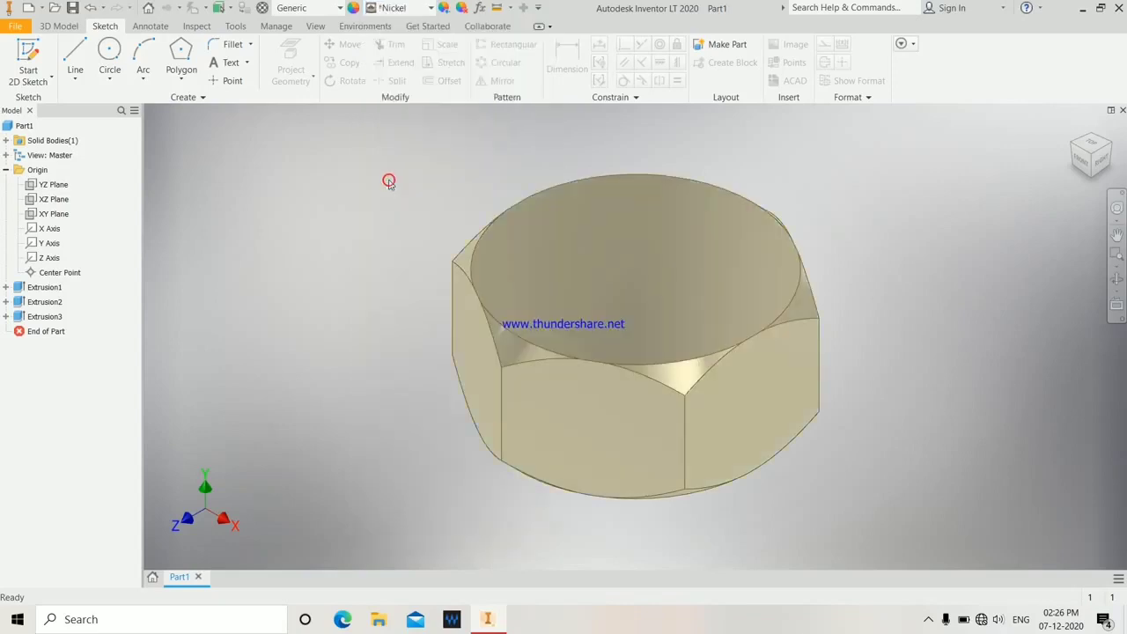
Step: Sketch a circle about 16 mm in diameter on the nut's top face, centred on the origin
click(591, 269)
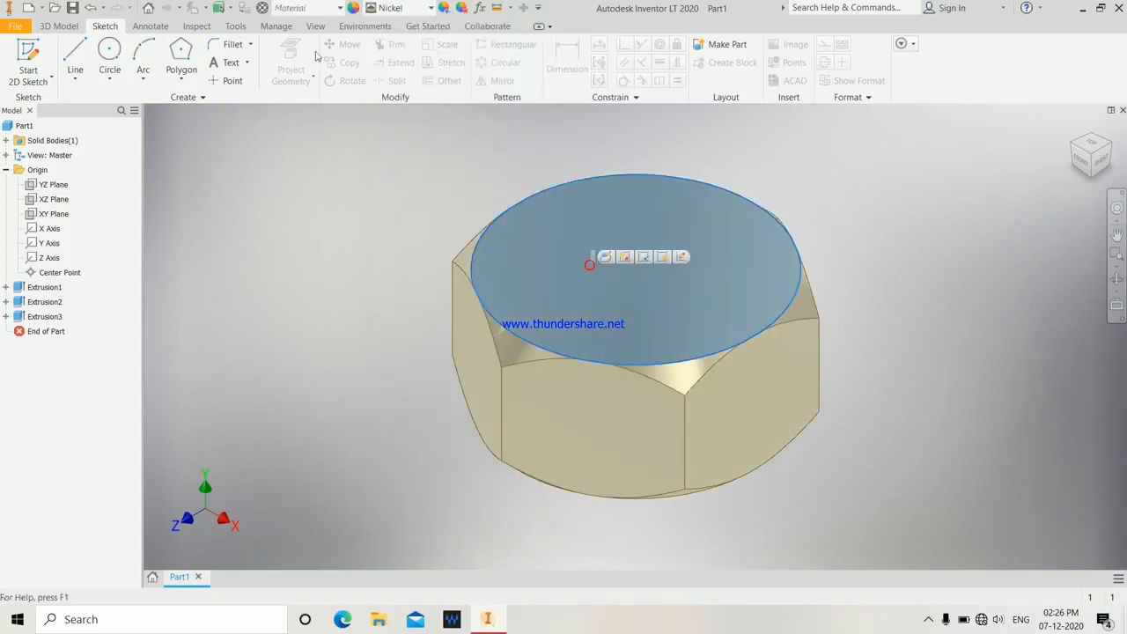
click(110, 50)
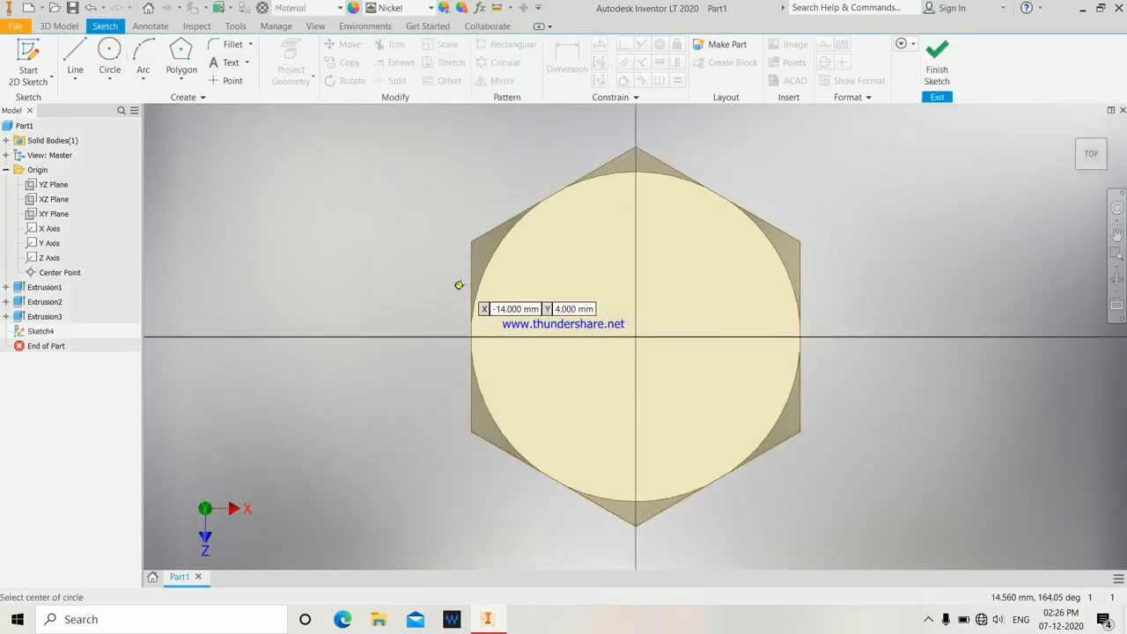
click(636, 336)
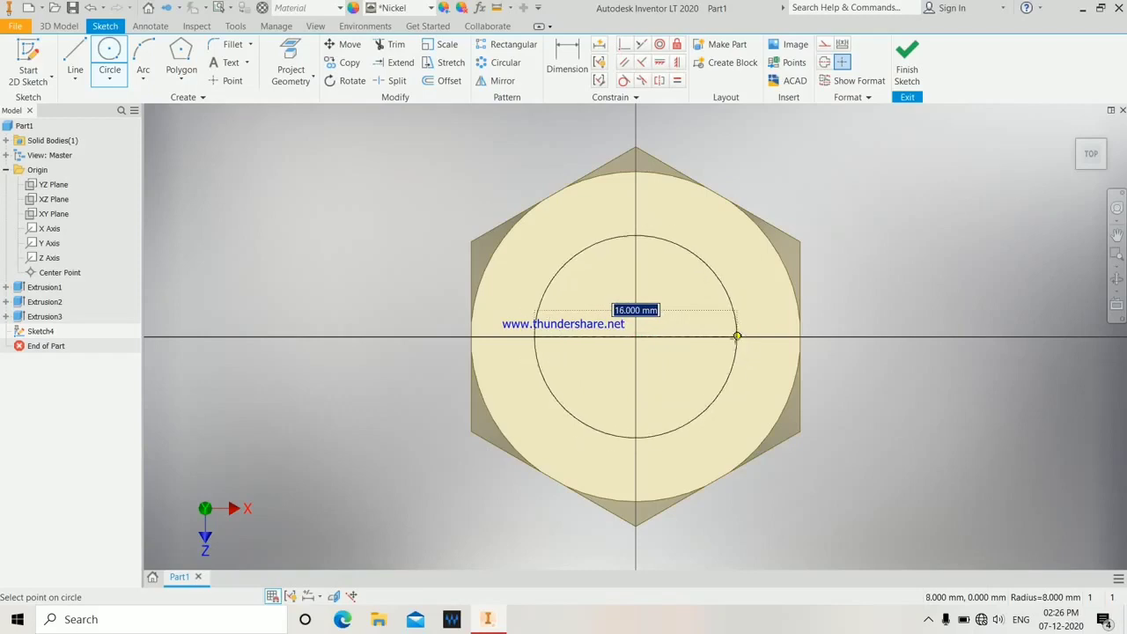
click(735, 338)
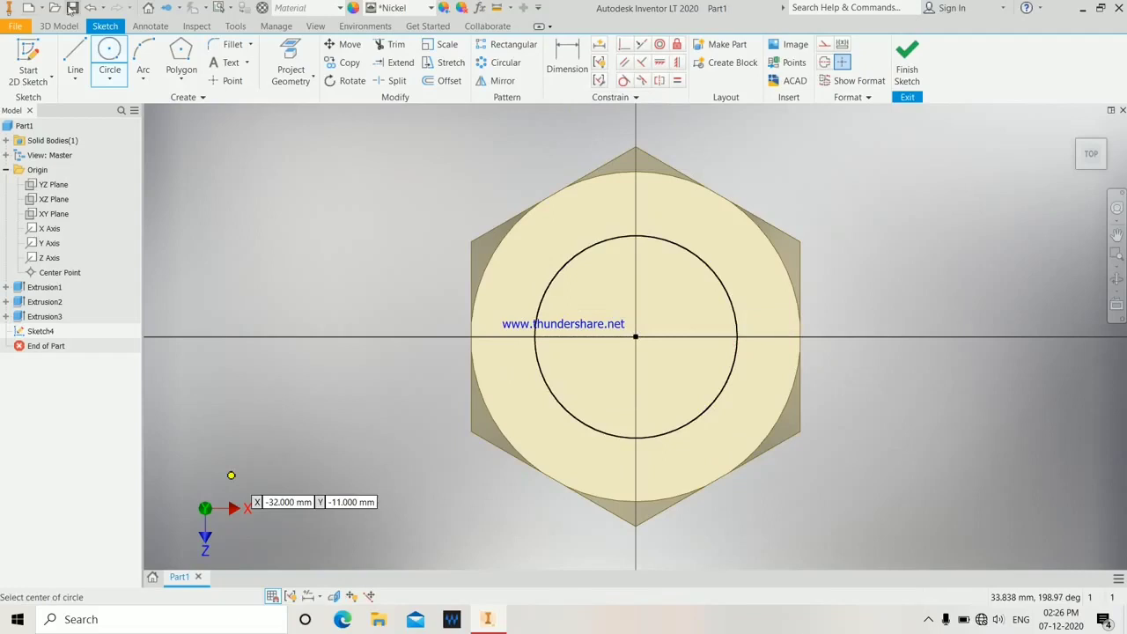
Step: Extrude the top-face circle down through the whole nut as a Cut with the Through All extent
click(59, 26)
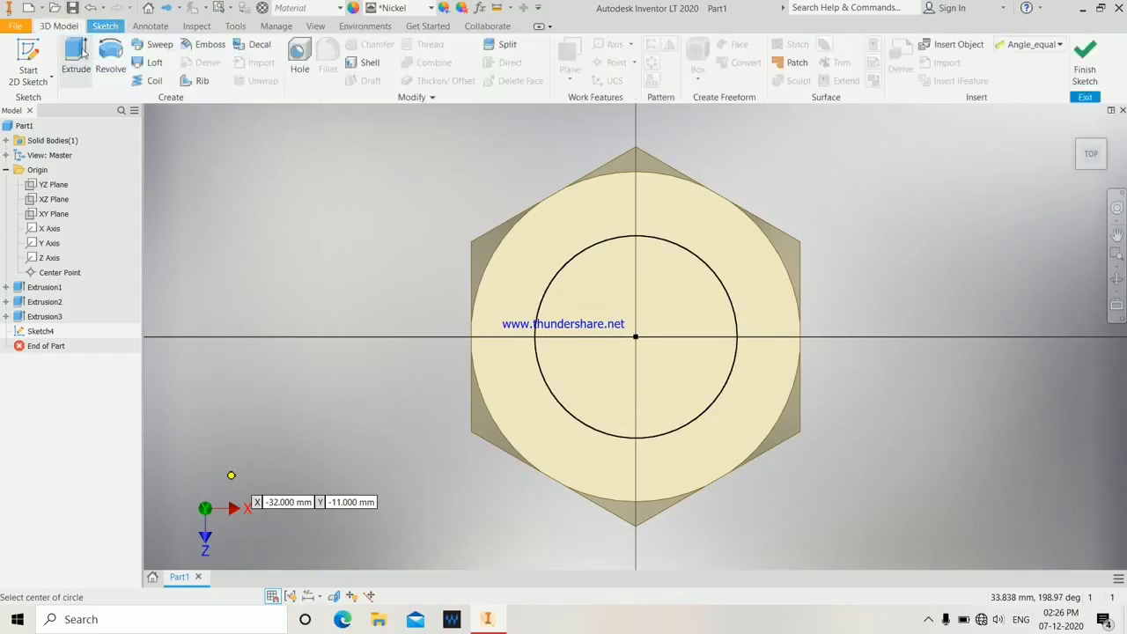
click(80, 54)
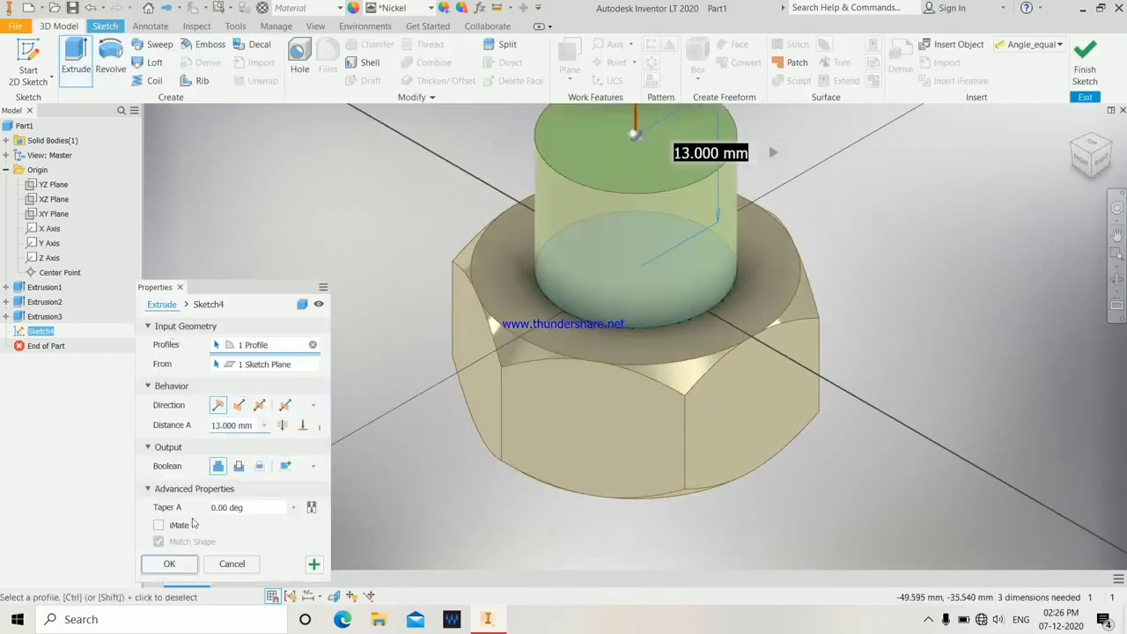
click(238, 465)
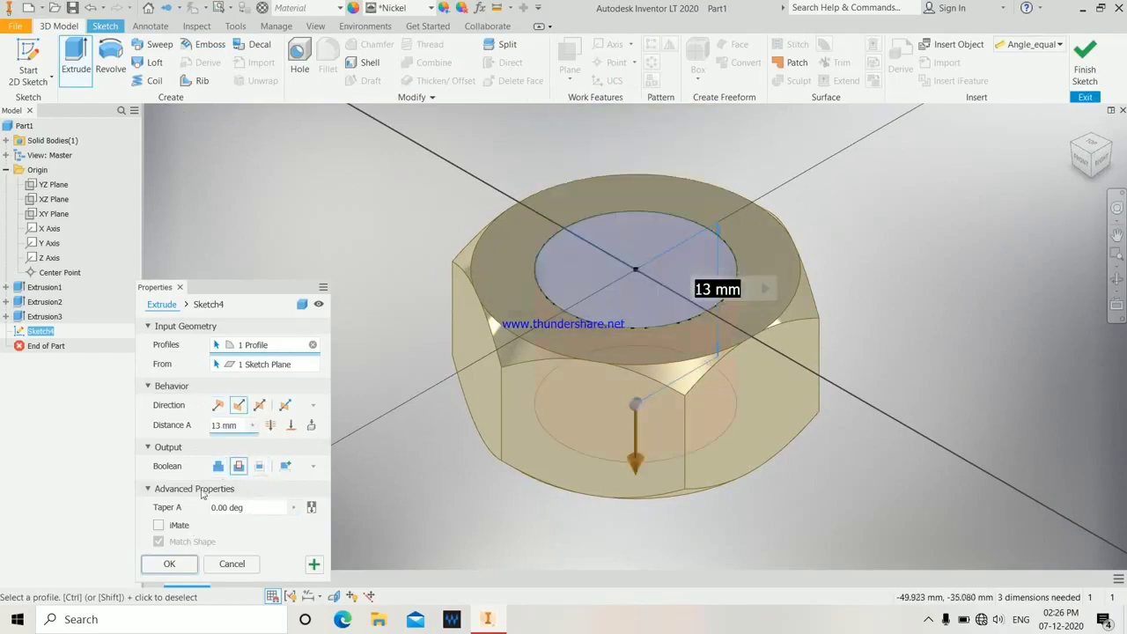
click(227, 507)
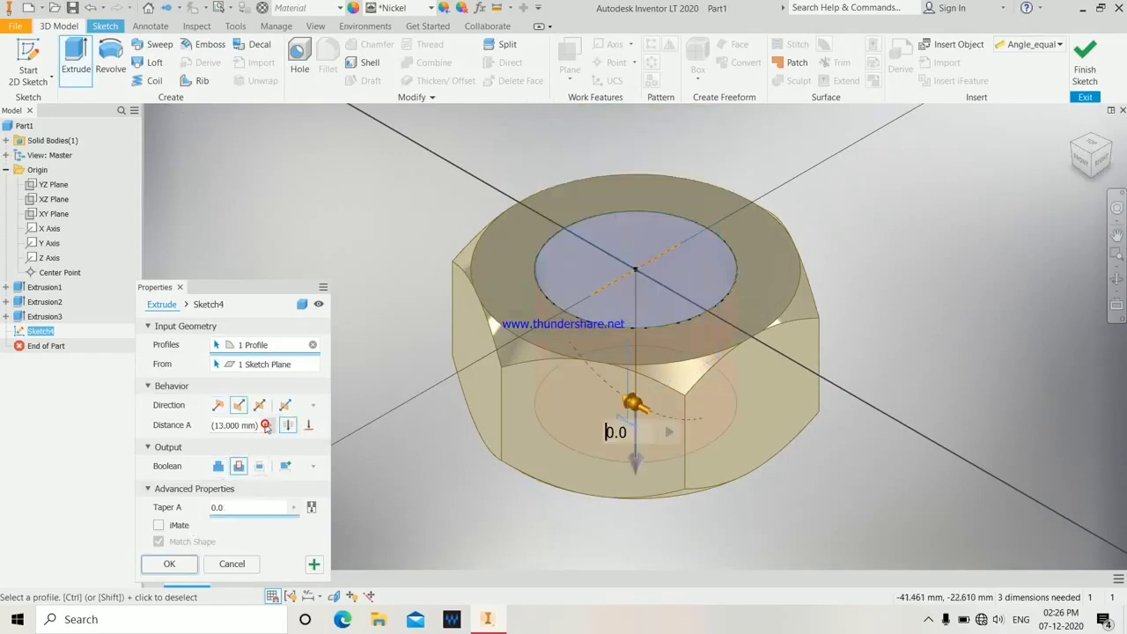
click(173, 563)
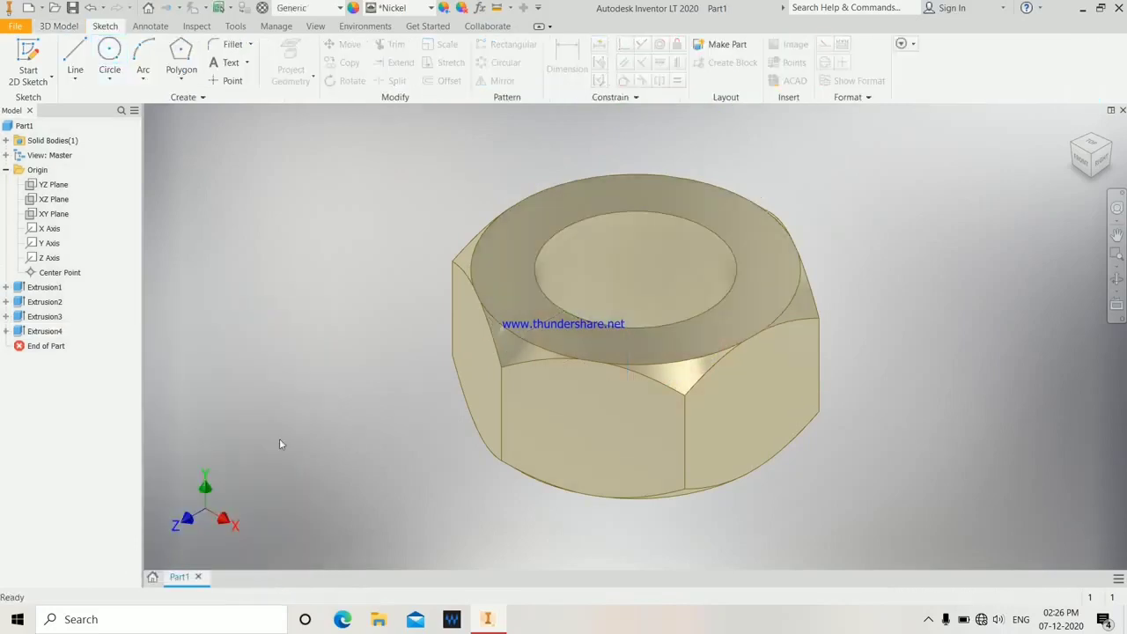
Step: Return the model to the home view and start a new sketch on the XY Plane
key(Caps_Lock)
key(Caps_Lock)
shift+middle_drag(305, 377, 353, 378)
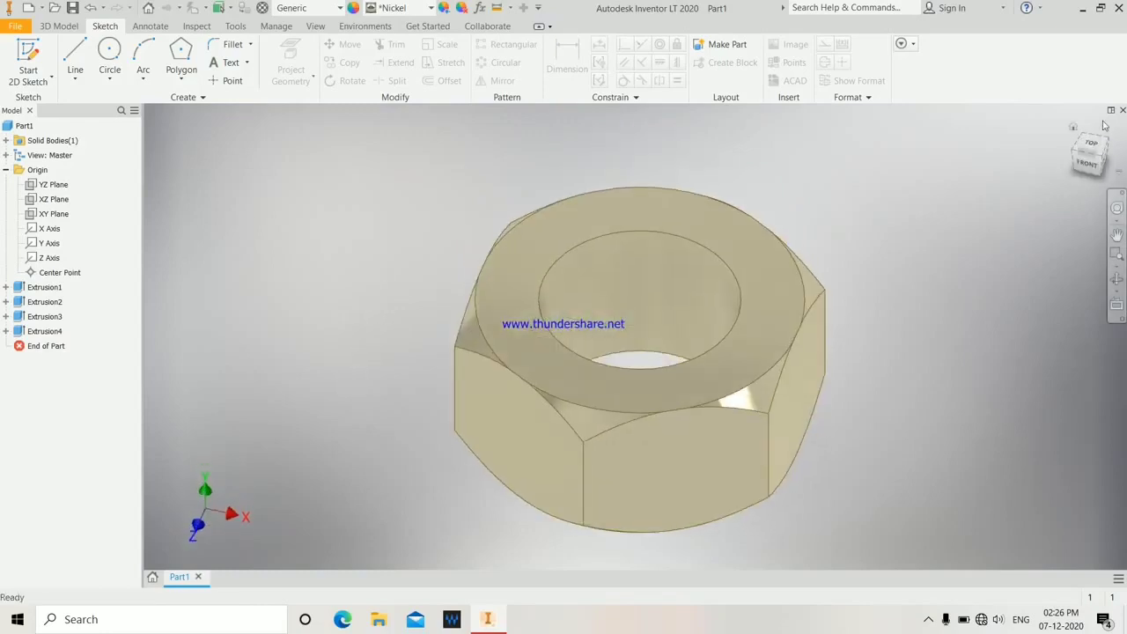
click(1072, 126)
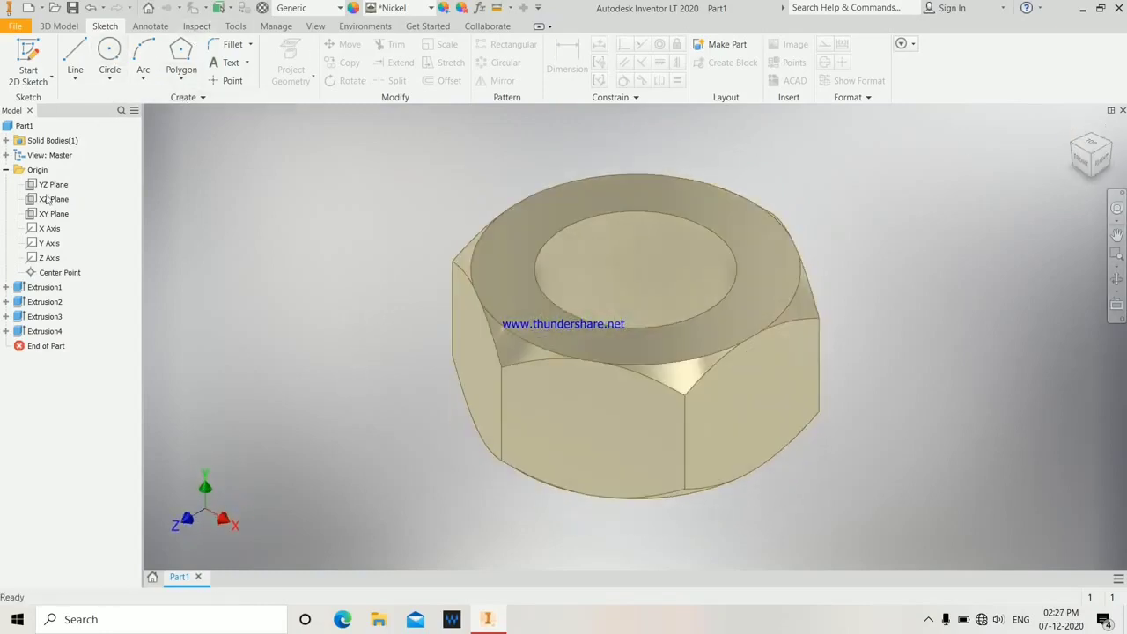
click(29, 217)
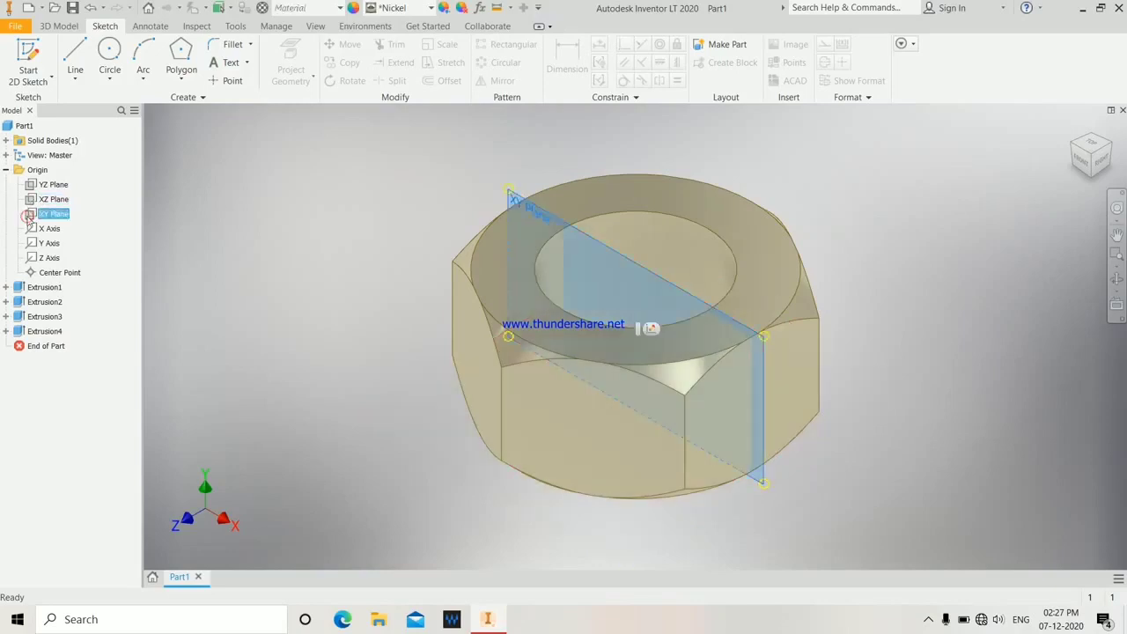
click(75, 58)
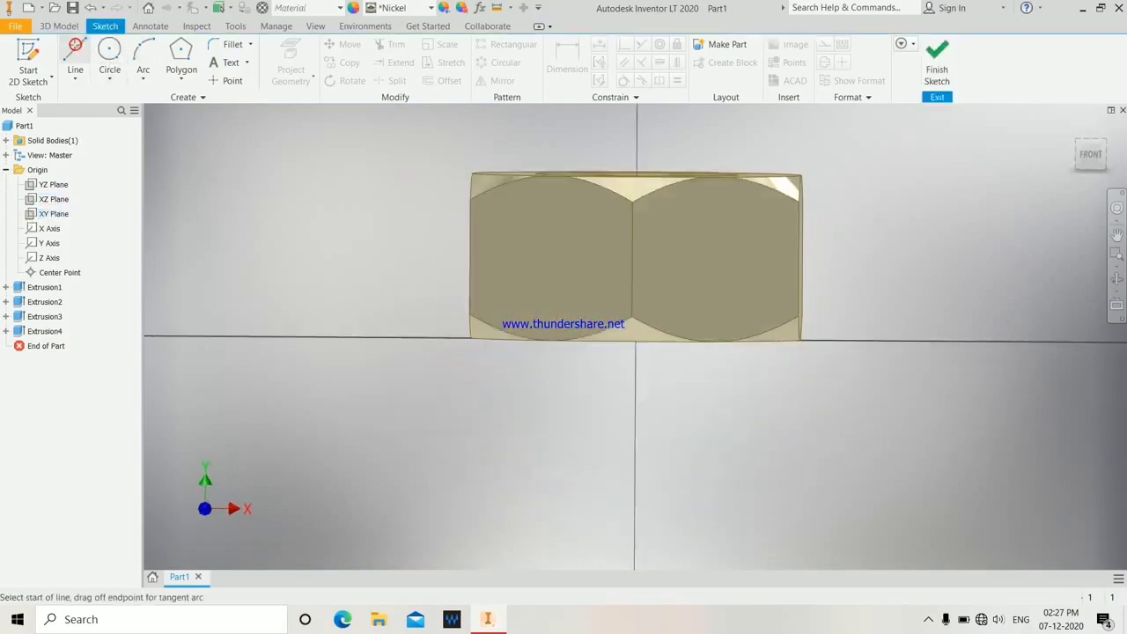
scroll(317, 352, down, 2)
scroll(571, 180, up, 4)
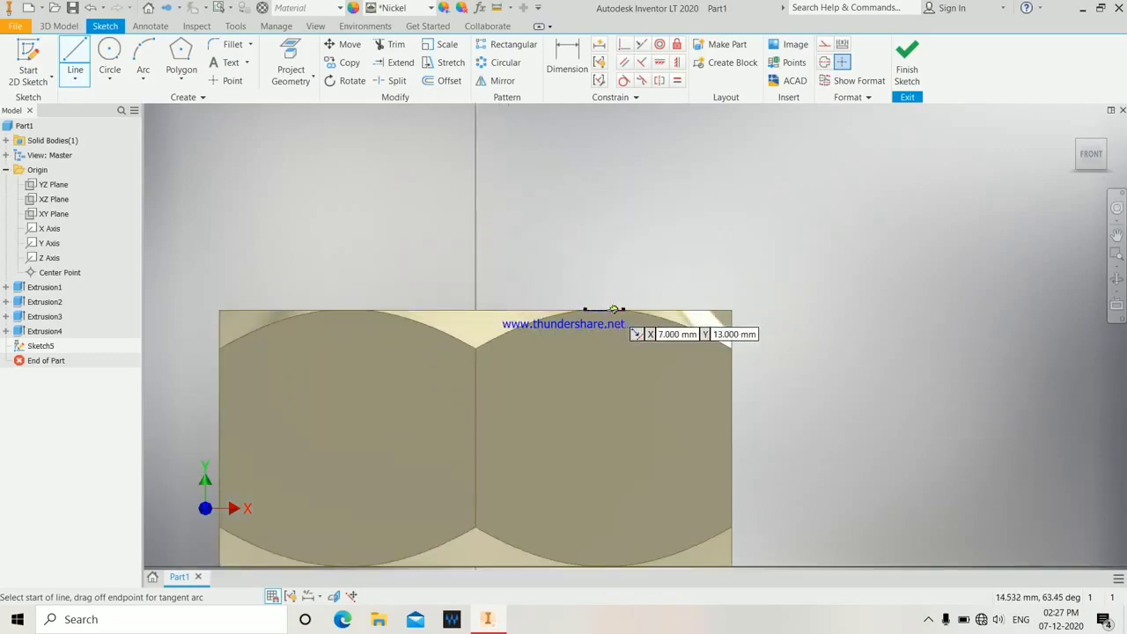
Step: Sketch a closed triangle above the nut's top face, with a vertical side about 1.85 mm long and its tip pointing outward
key(Caps_Lock)
key(Caps_Lock)
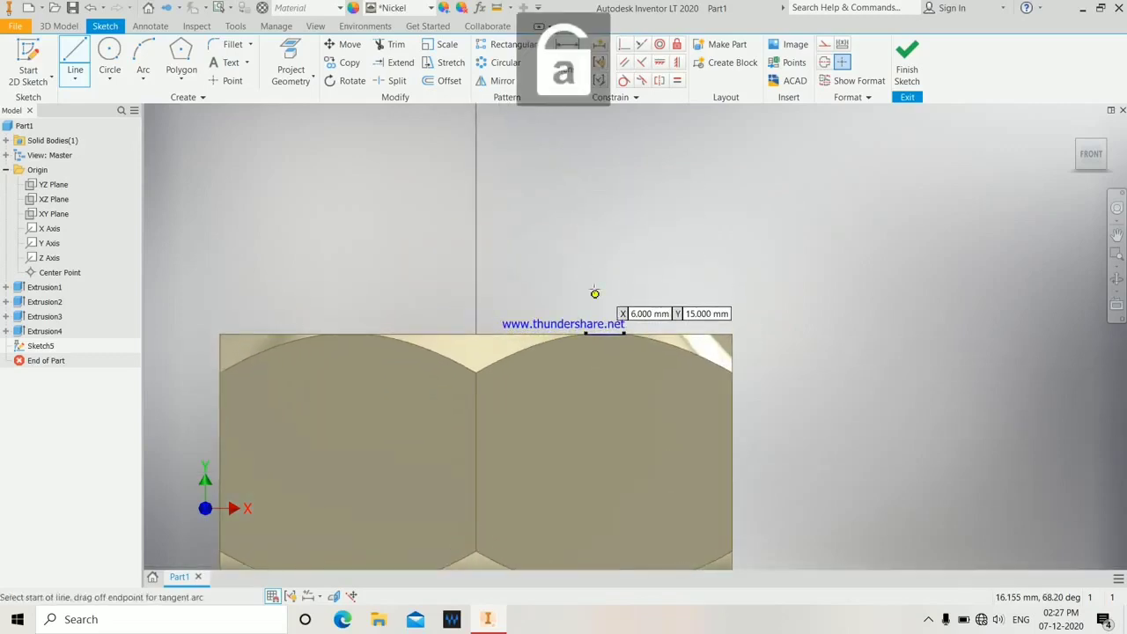
mouse_move(592, 290)
shift+middle_down()
mouse_move(592, 307)
mouse_move(594, 294)
shift+middle_up()
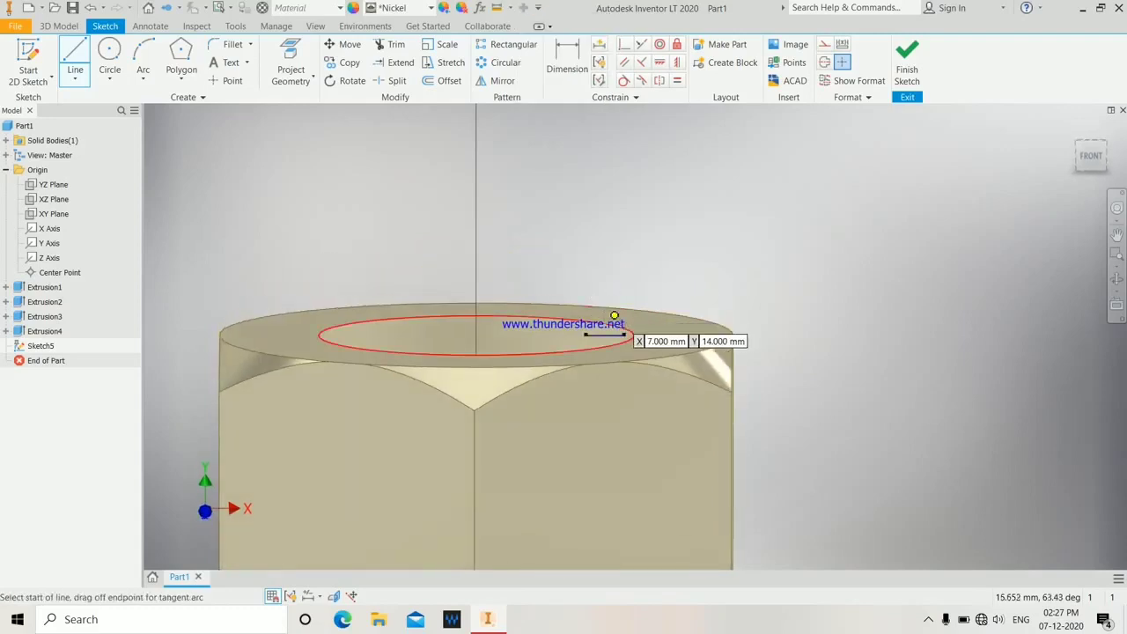
scroll(614, 335, down, 1)
scroll(617, 334, down, 1)
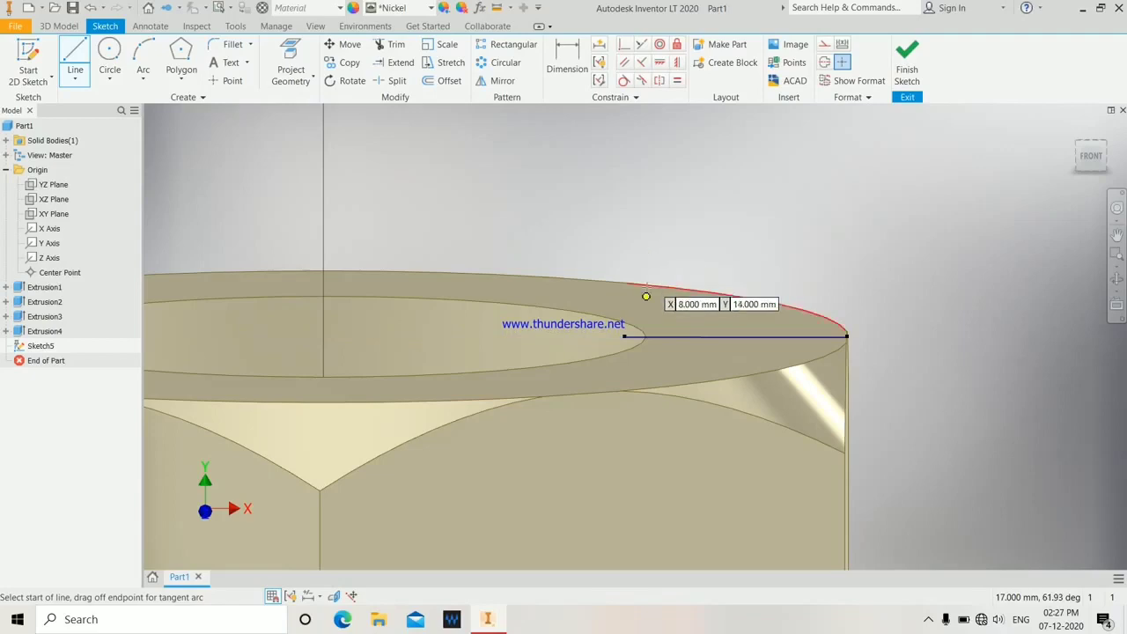
click(646, 255)
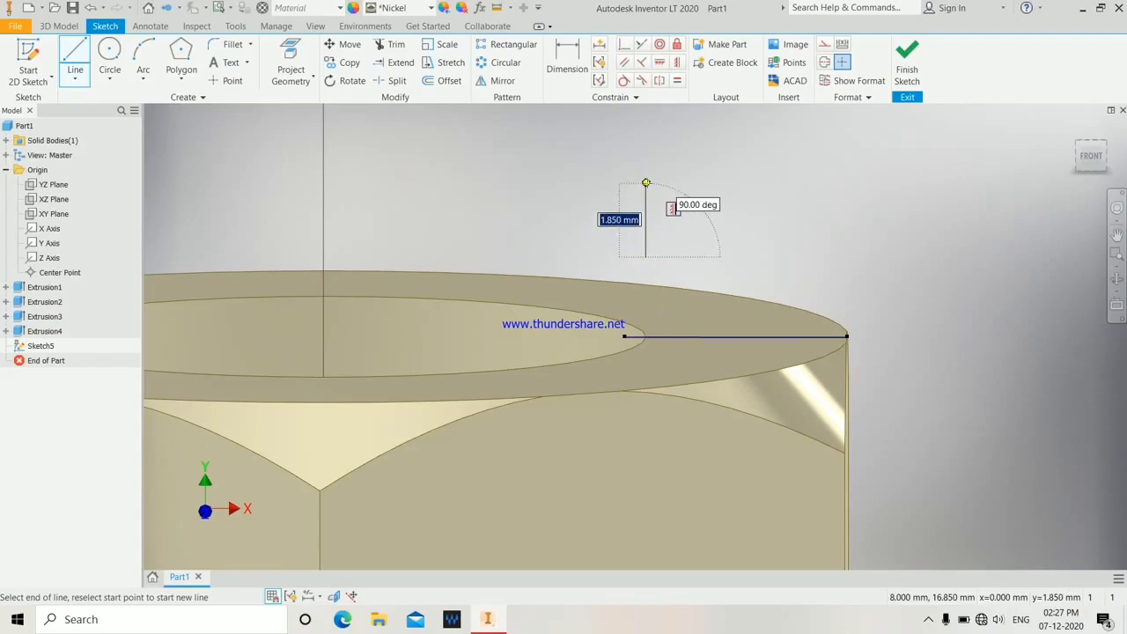
click(646, 184)
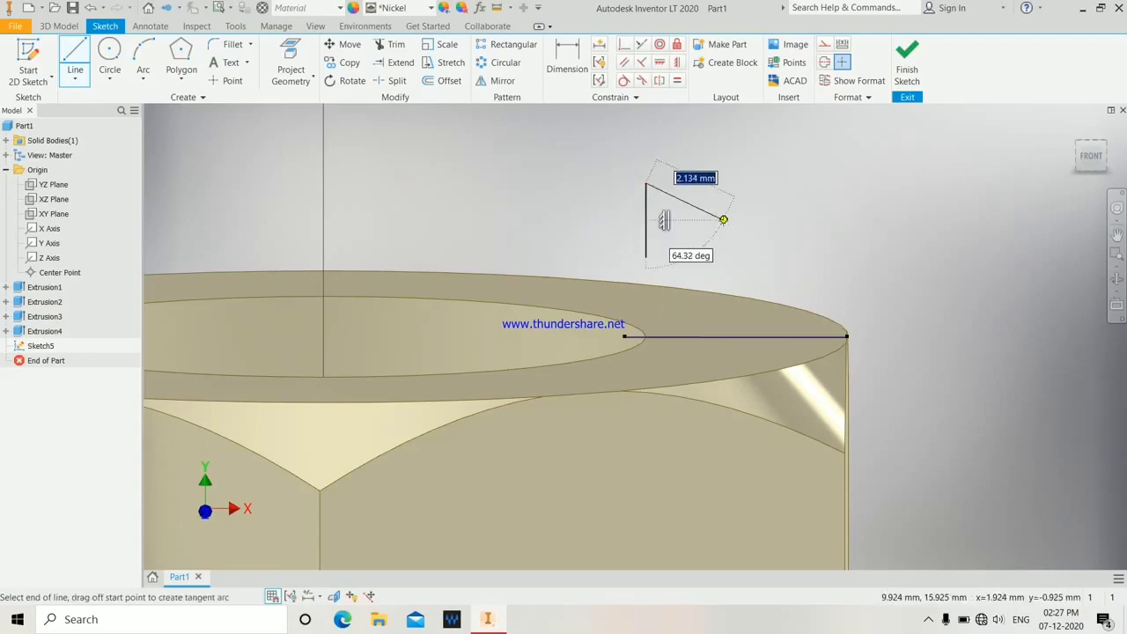
click(727, 219)
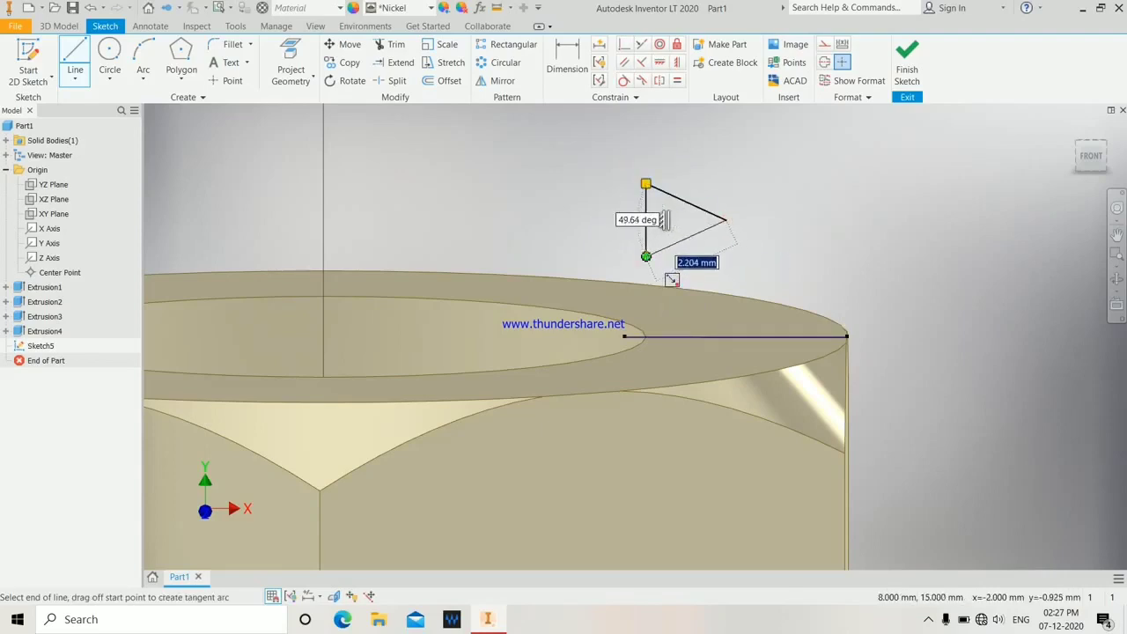
click(647, 255)
Step: Dimension the triangle's vertical side to 1.5 mm
key(d)
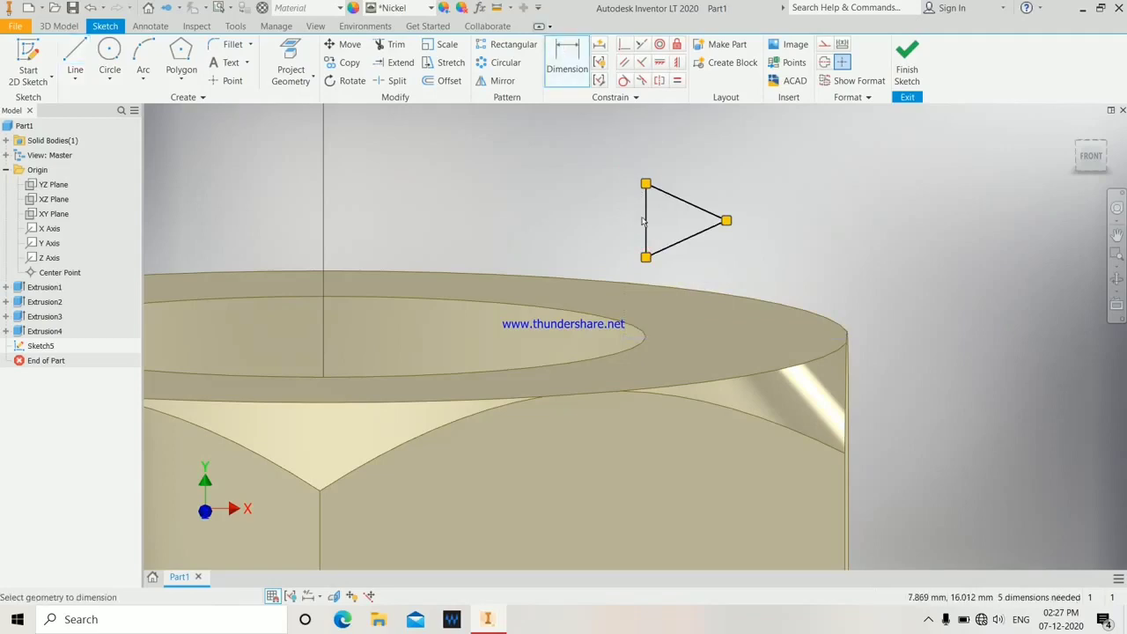
click(646, 220)
click(611, 227)
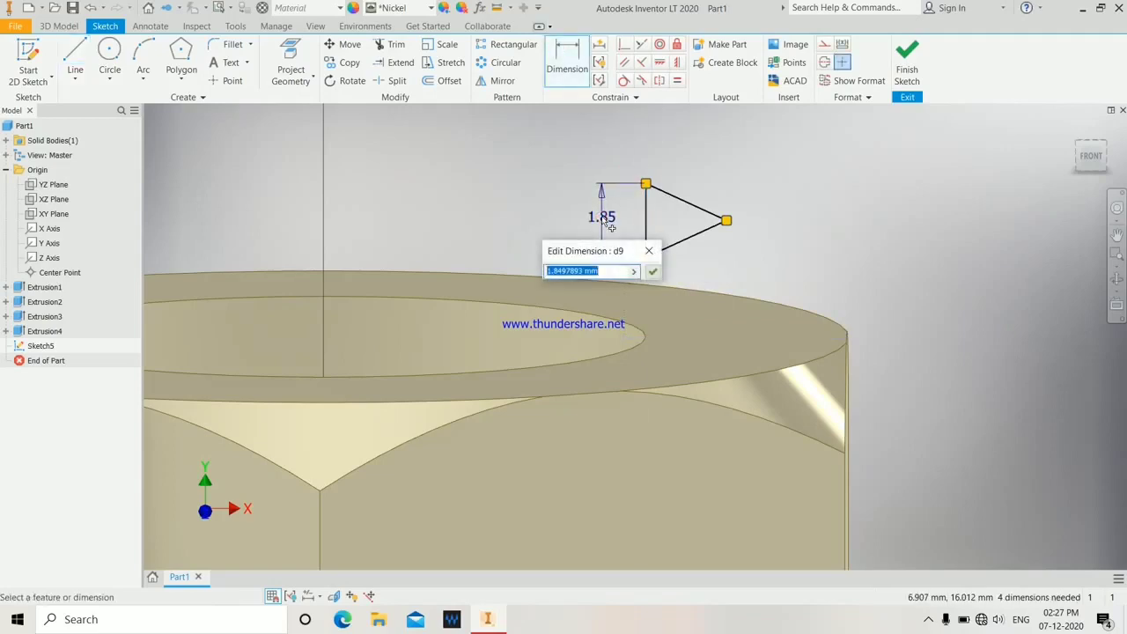
click(1072, 128)
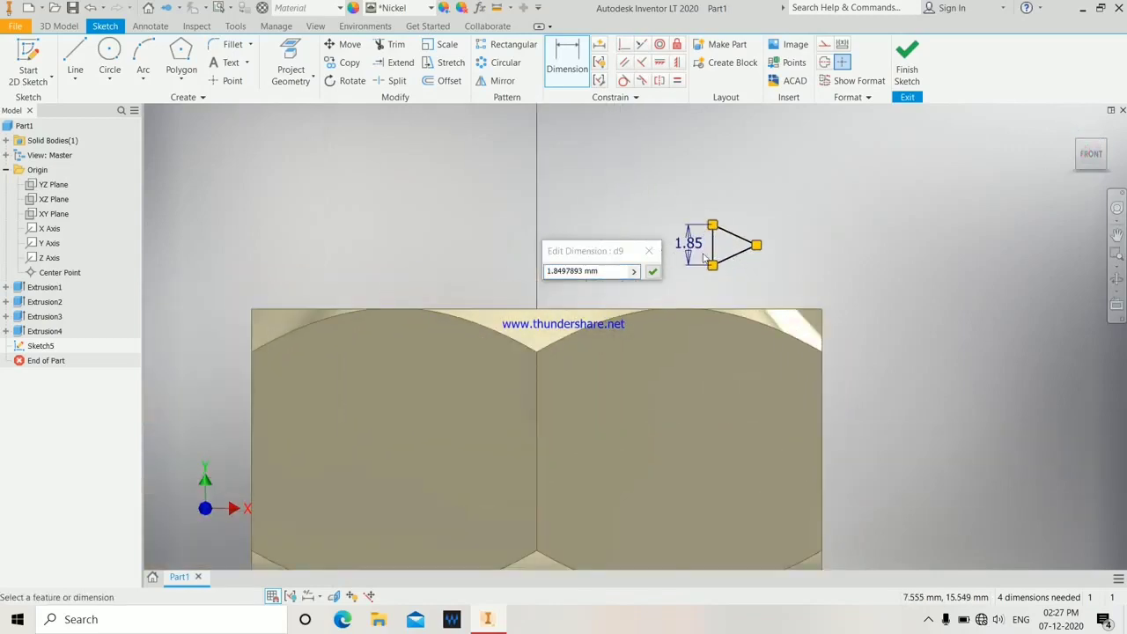
text(1)
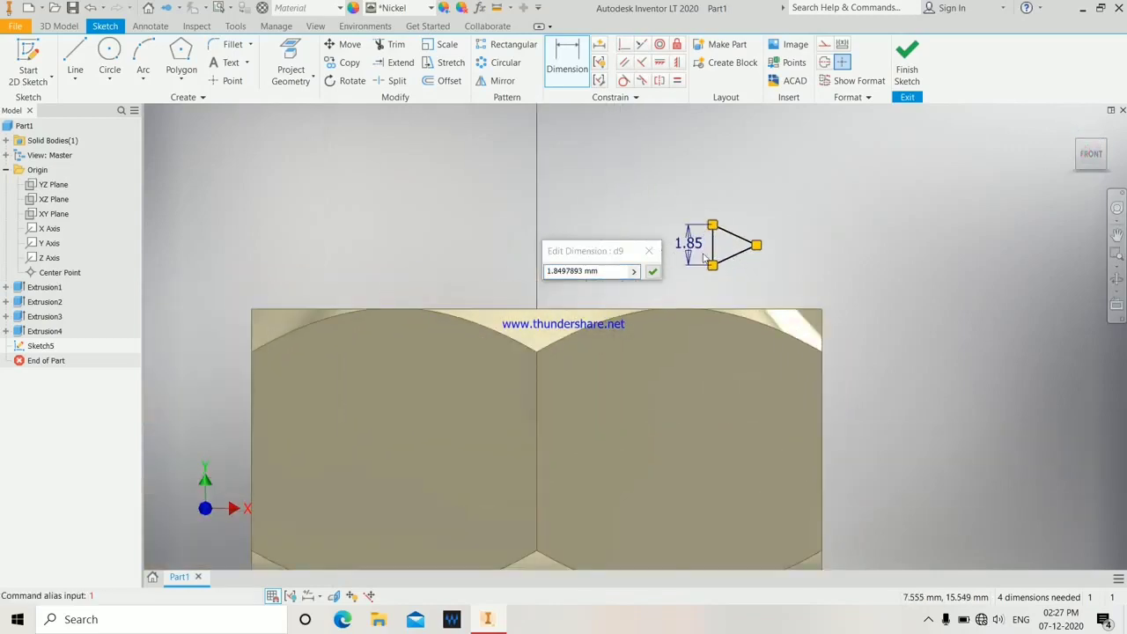
click(618, 270)
text(1.5)
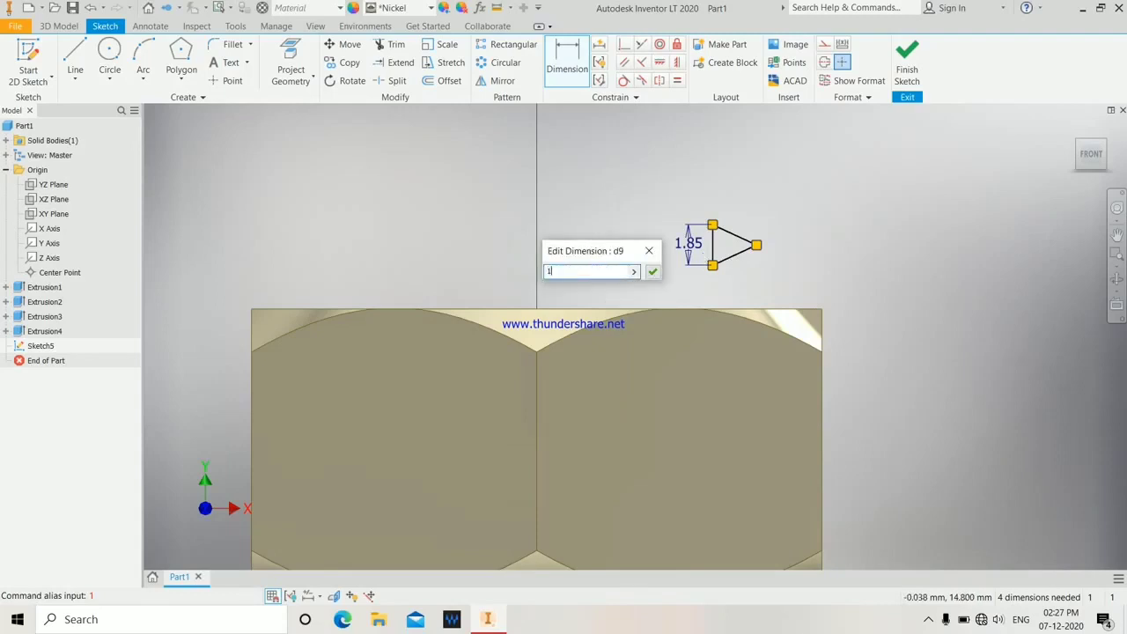
click(653, 273)
Step: Dimension the horizontal distance from the triangle's vertical side to its tip as 2 mm
scroll(706, 253, down, 2)
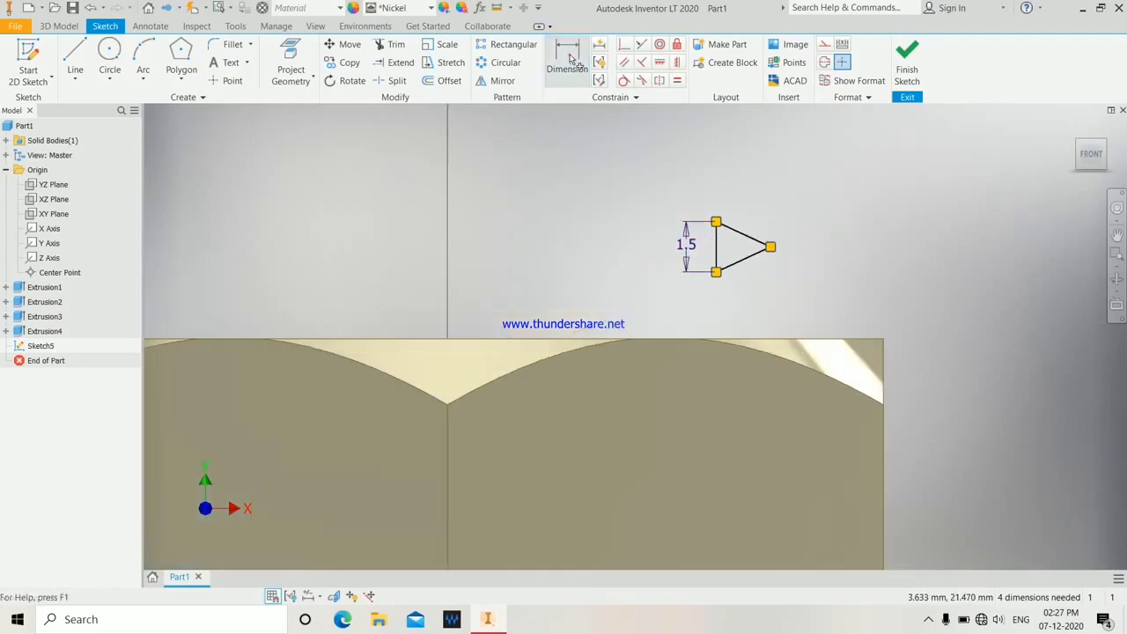
click(715, 255)
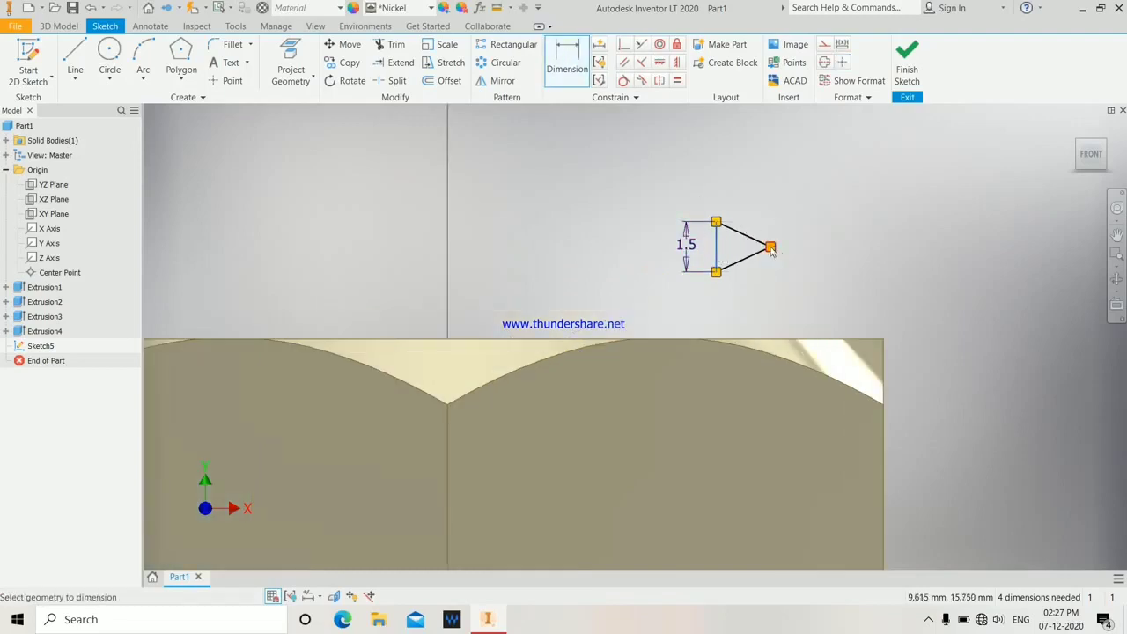
click(771, 249)
click(744, 191)
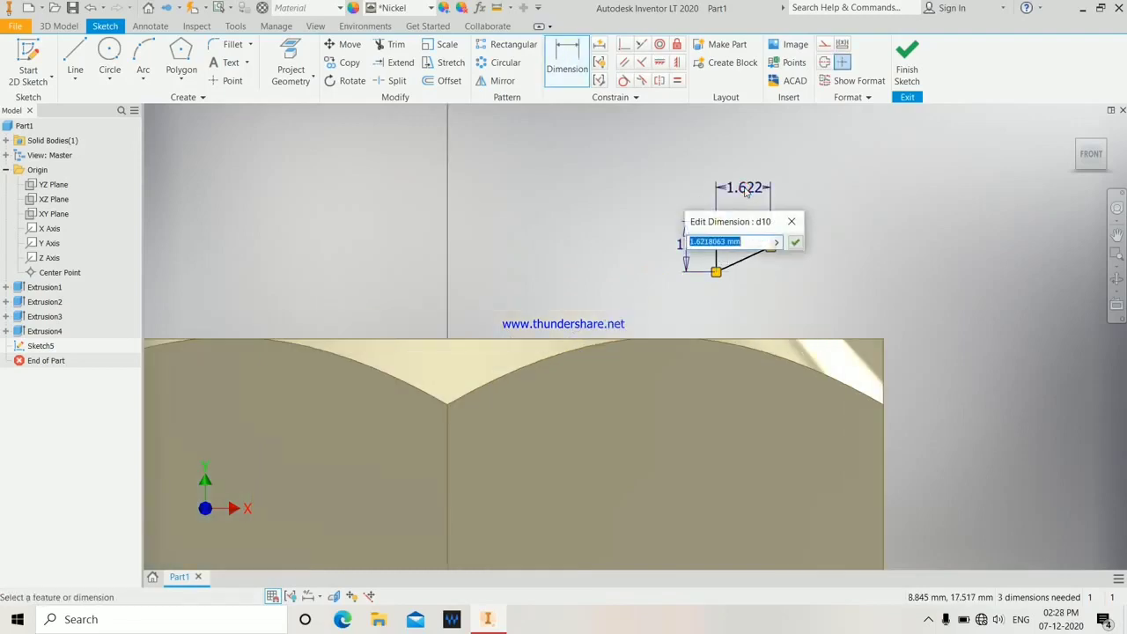
text(2)
key(Return)
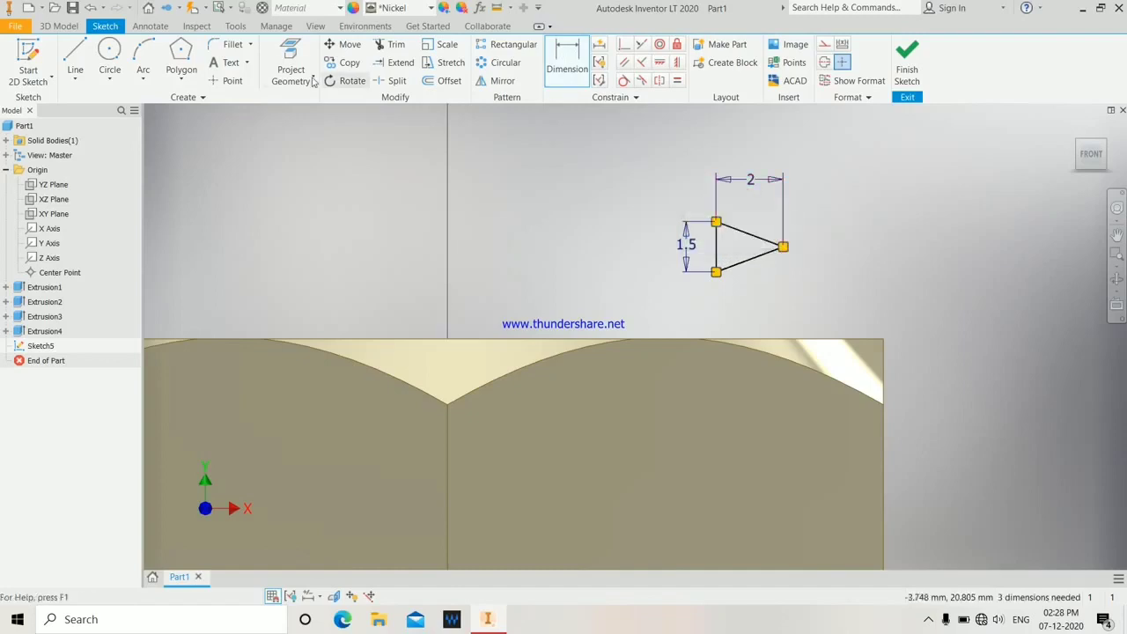
Step: Round the triangle's outer tip with a 0.1 mm fillet
click(231, 45)
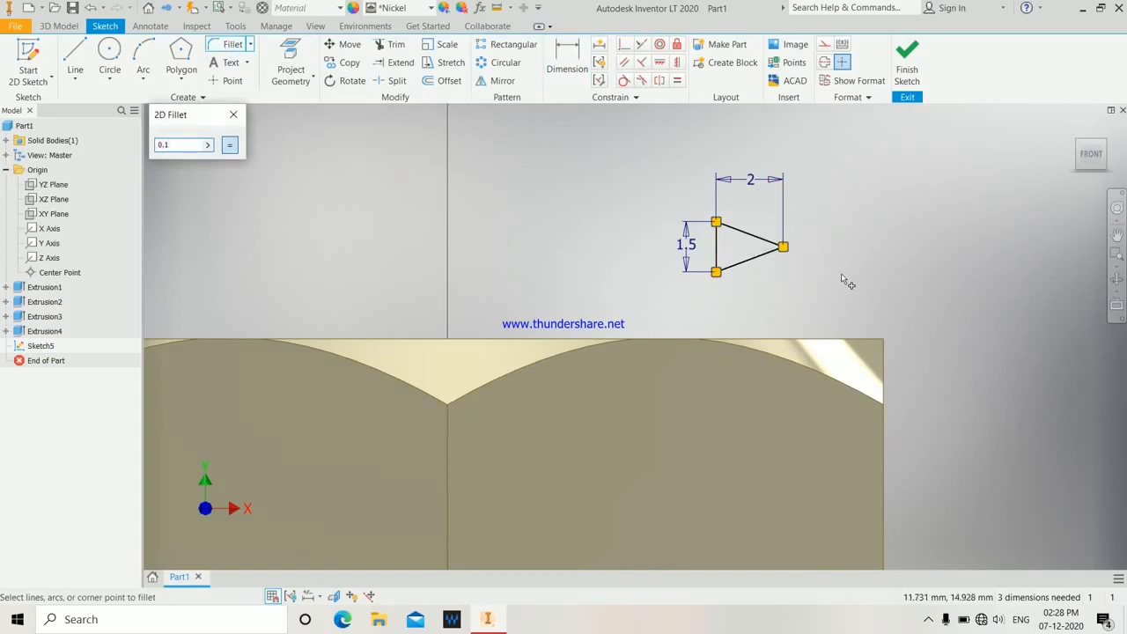
click(771, 255)
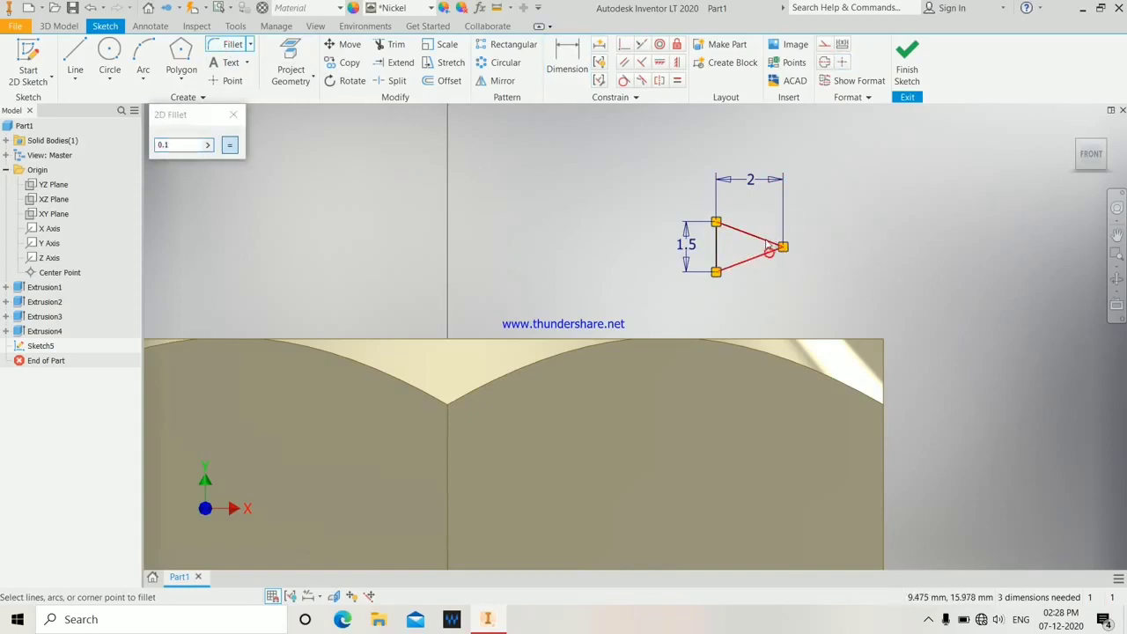
click(768, 244)
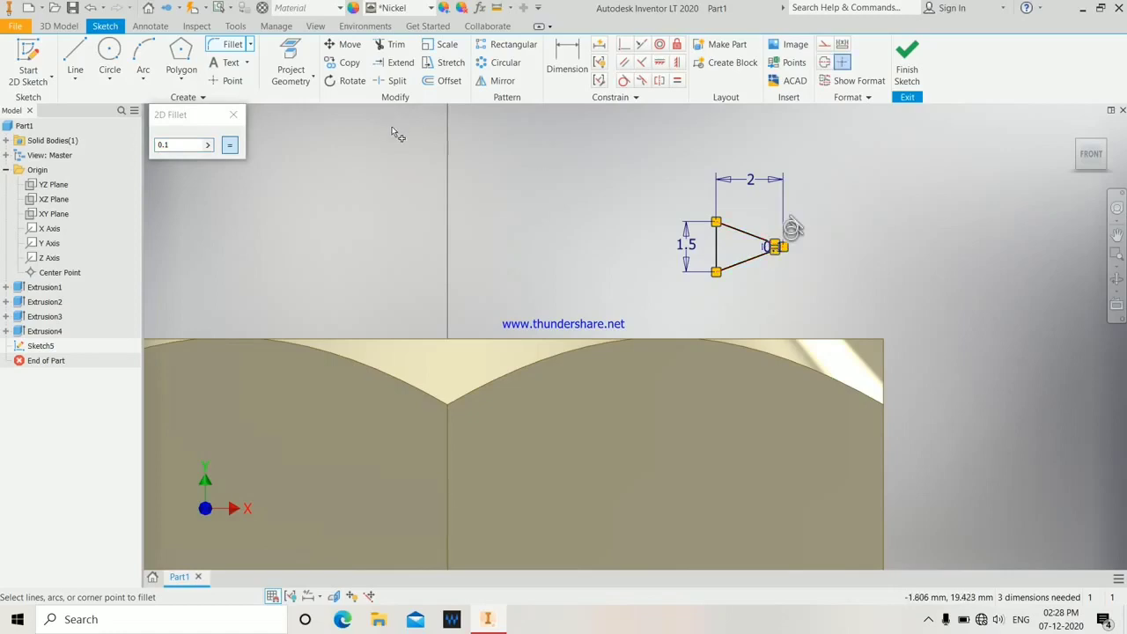
click(233, 114)
Step: Dimension the vertical distance from the triangle's lower corner to the nut's top face as 2 mm
scroll(707, 239, up, 3)
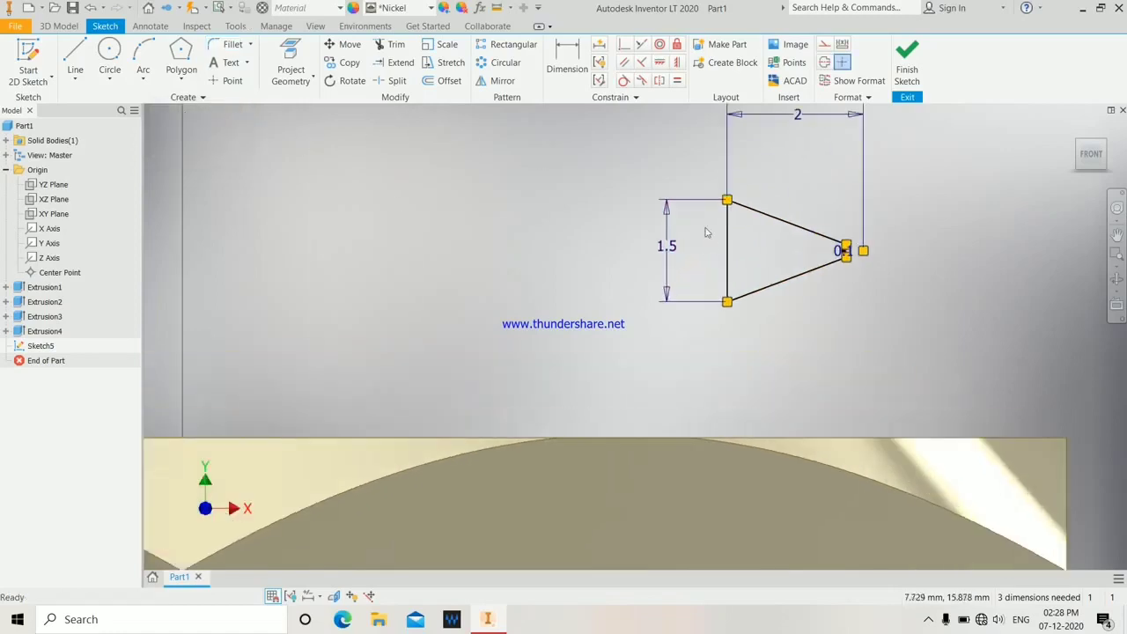
click(568, 56)
scroll(590, 118, down, 2)
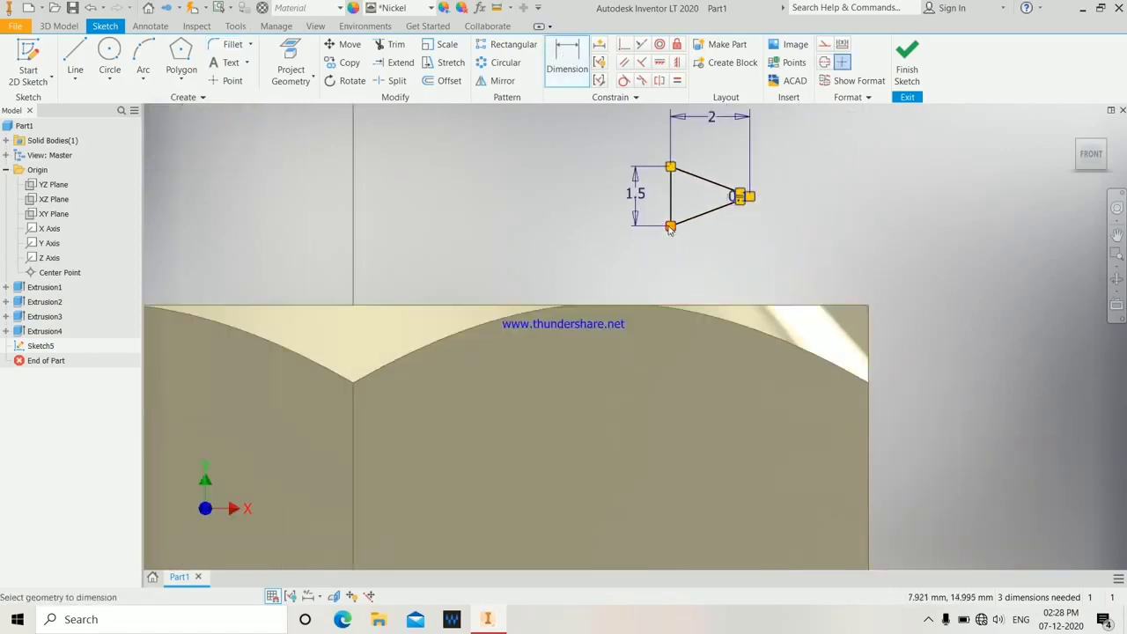
click(670, 228)
click(672, 306)
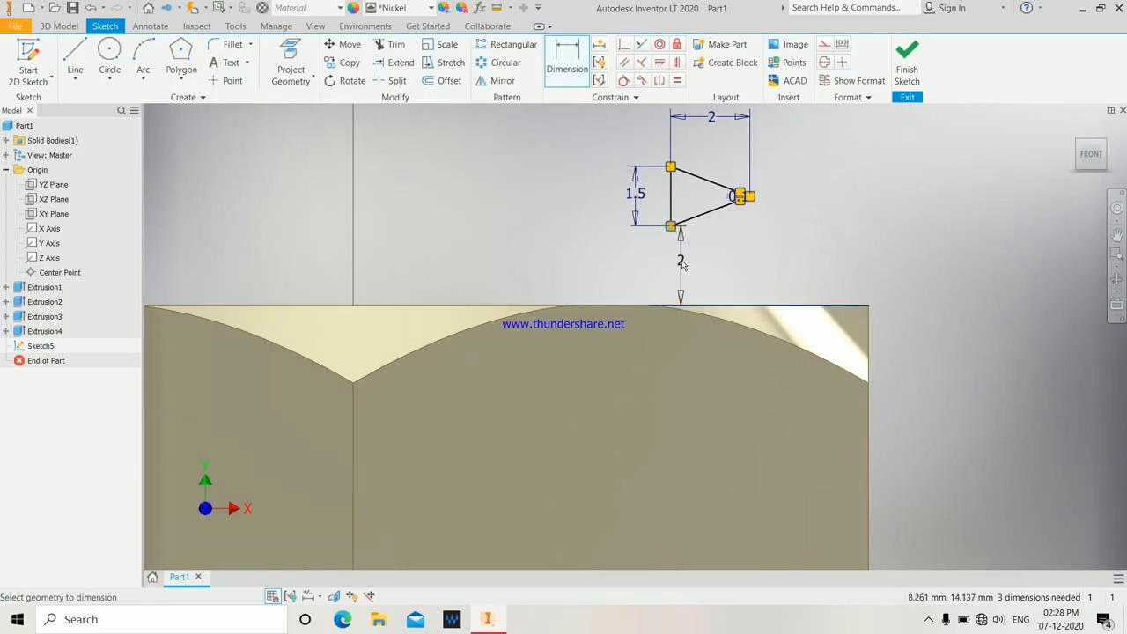
click(793, 251)
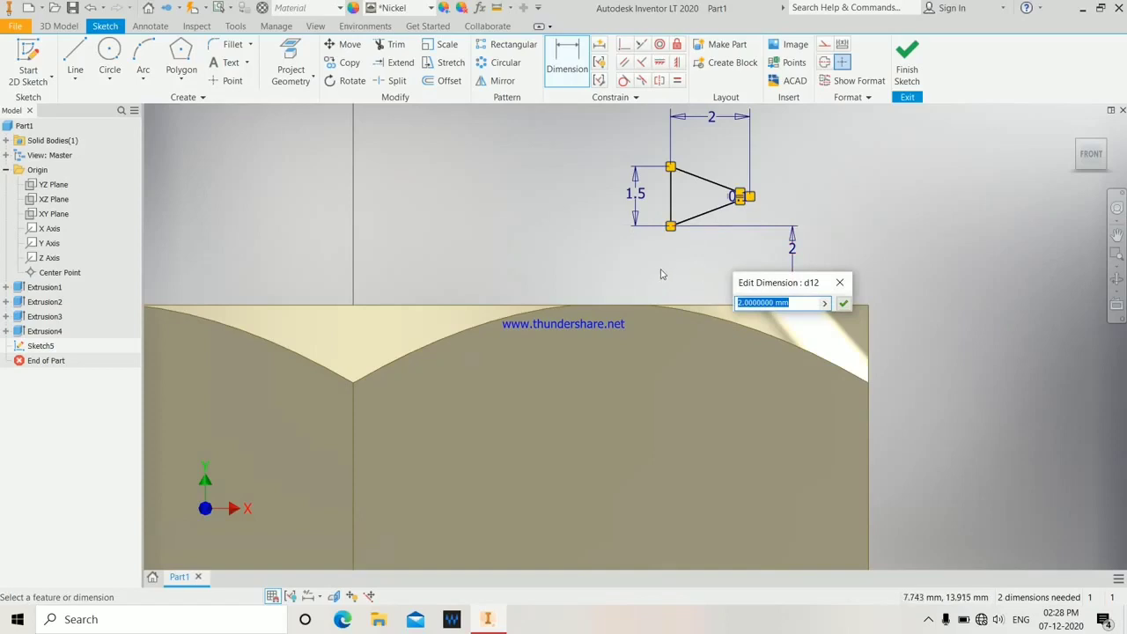
key(Return)
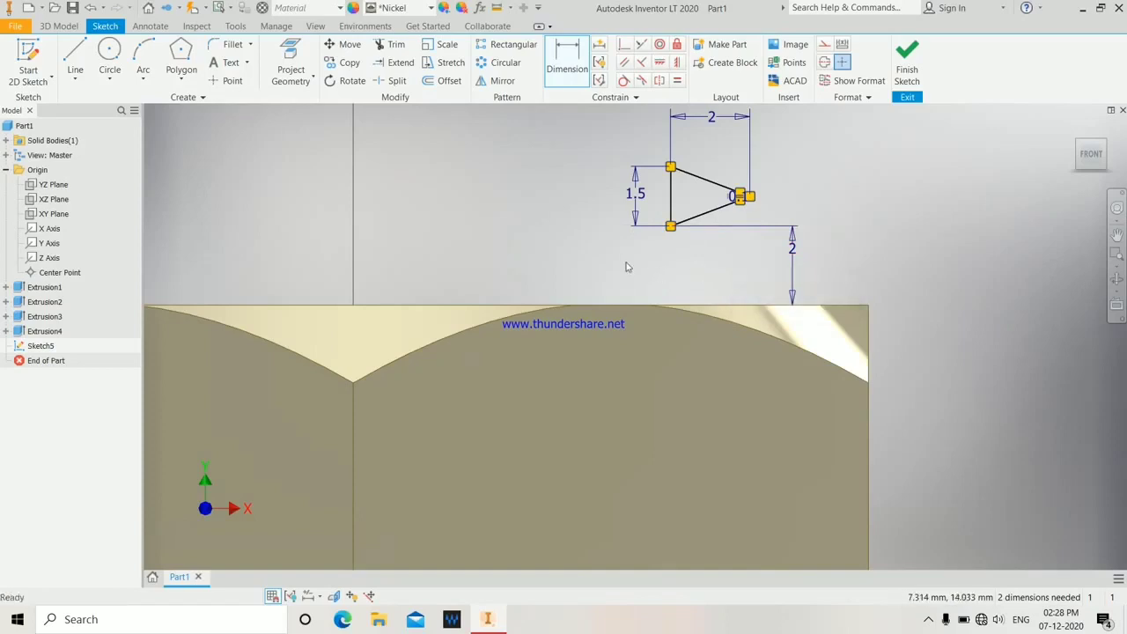
Step: Start a Coil cut of the triangular profile around the Y axis with the axis direction reversed, and open its size settings
scroll(629, 281, down, 5)
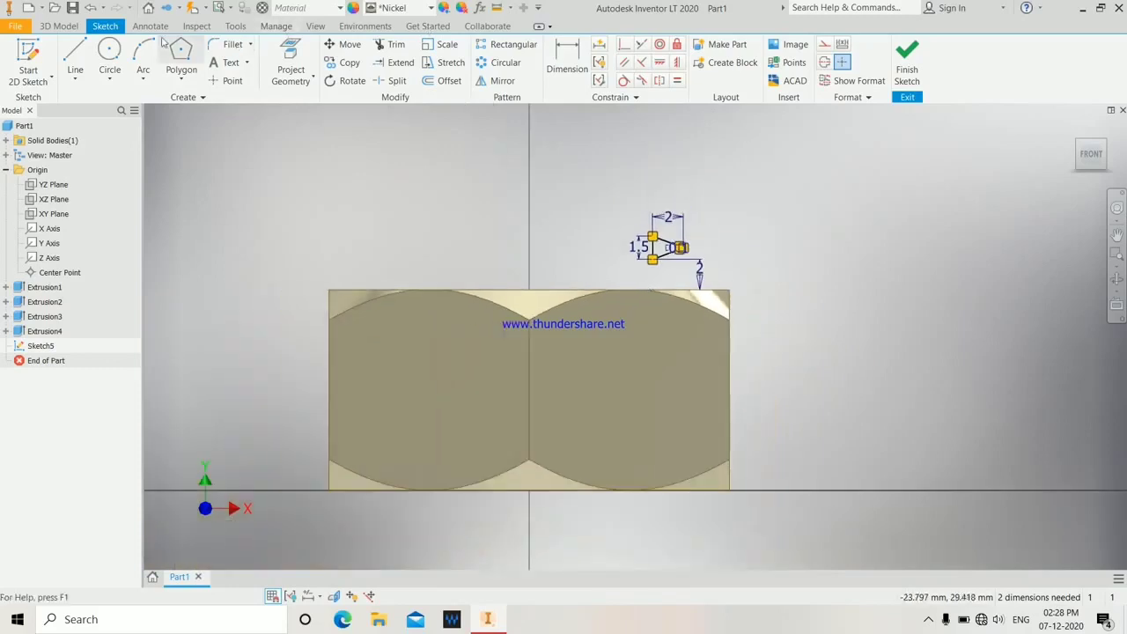
click(63, 26)
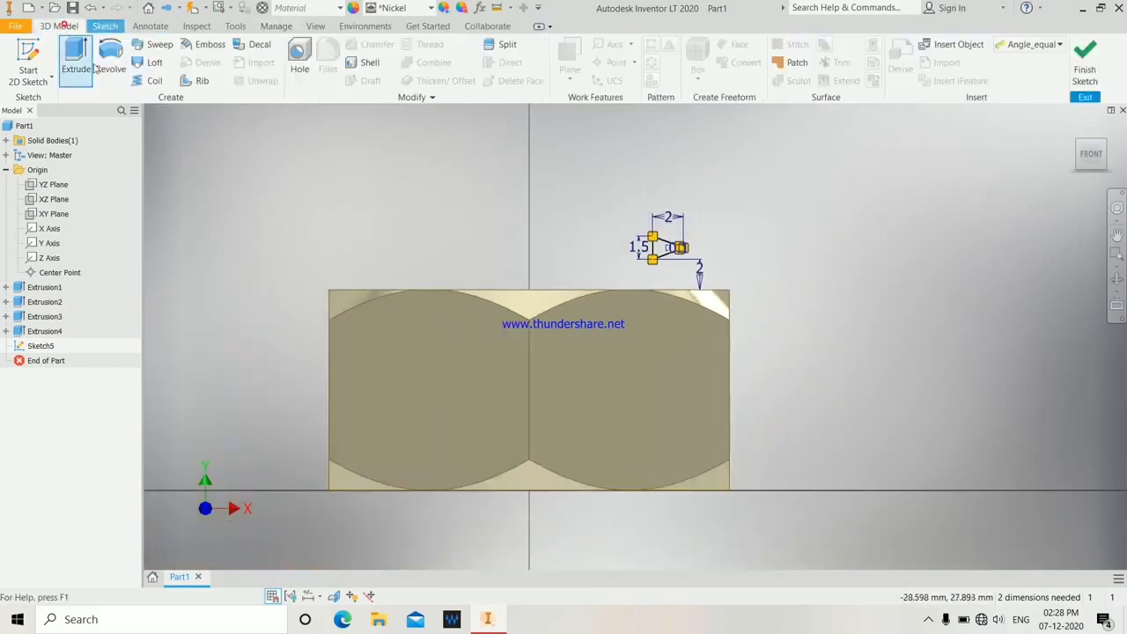
click(147, 81)
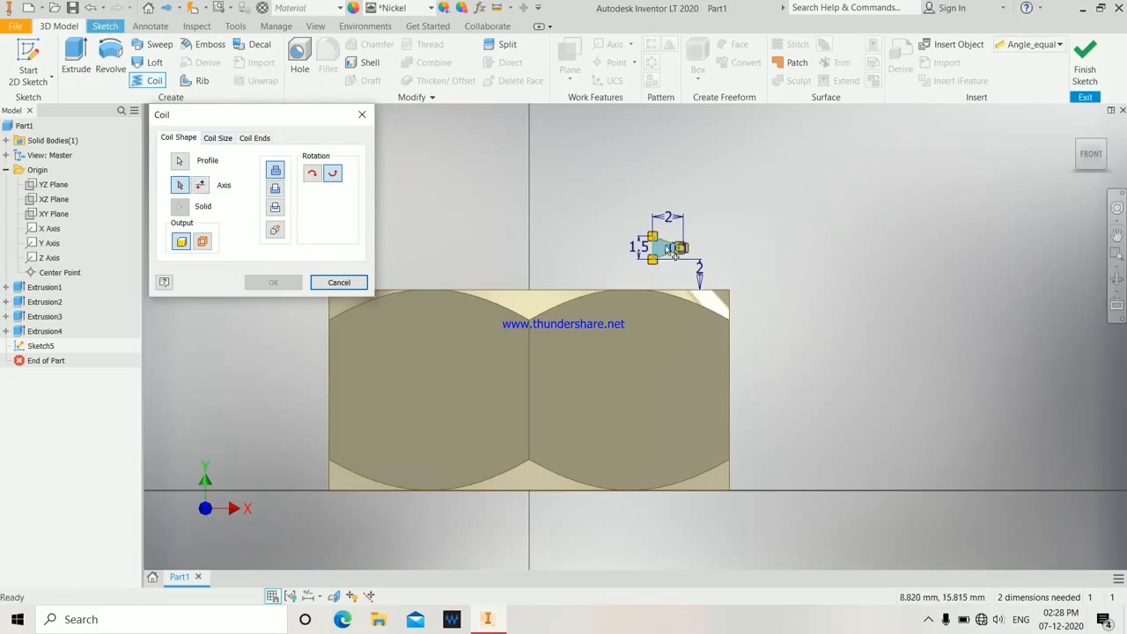
click(1074, 127)
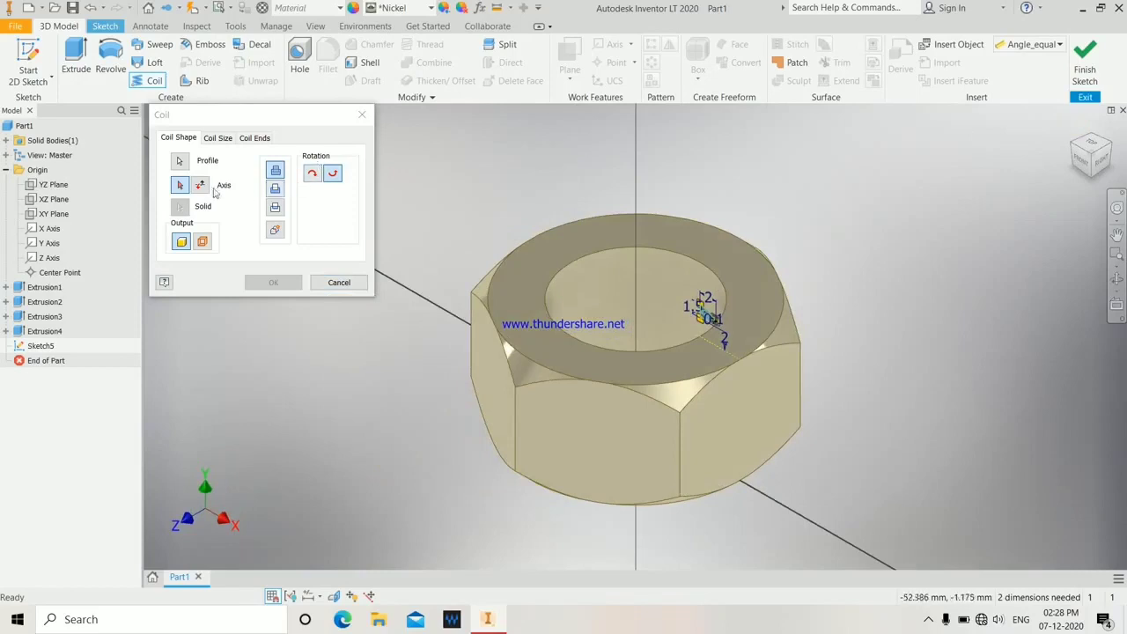
click(187, 188)
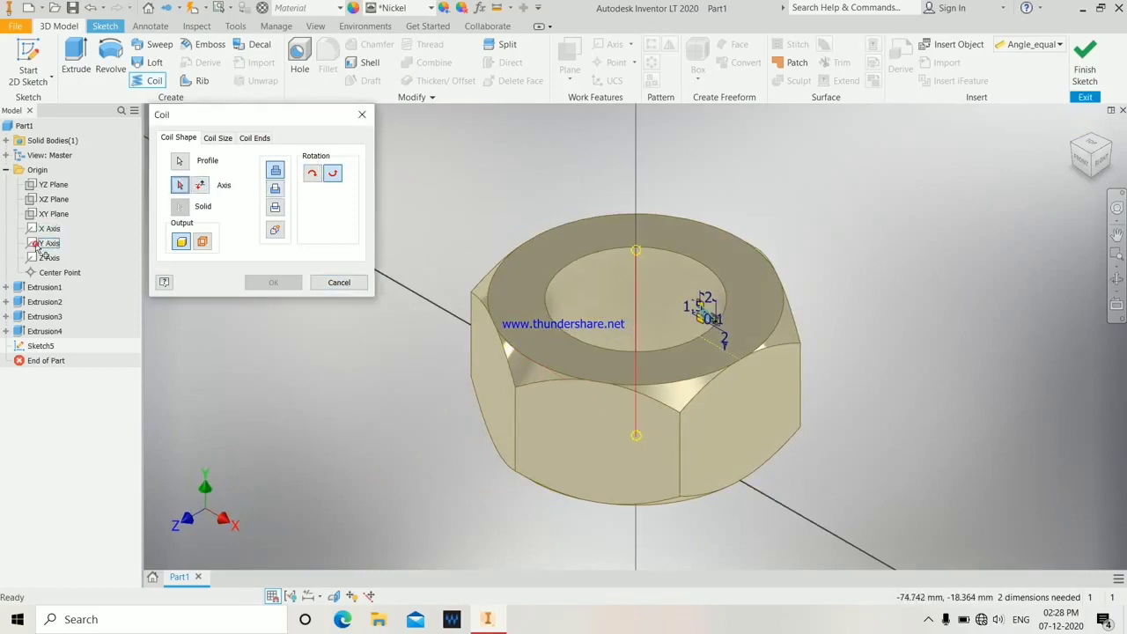
click(41, 244)
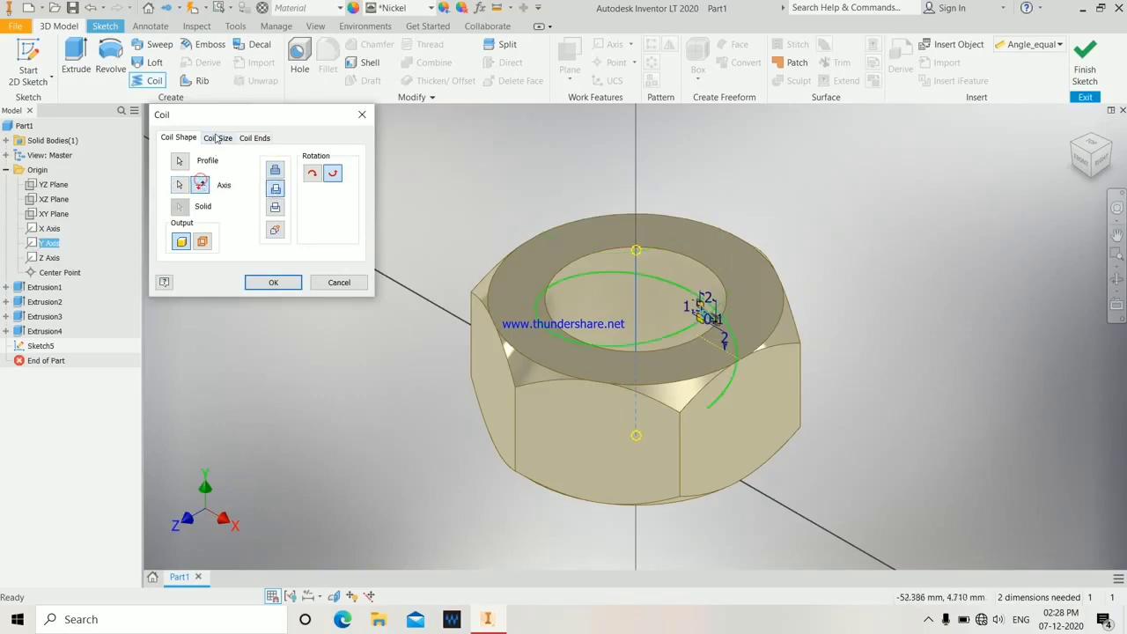
click(219, 139)
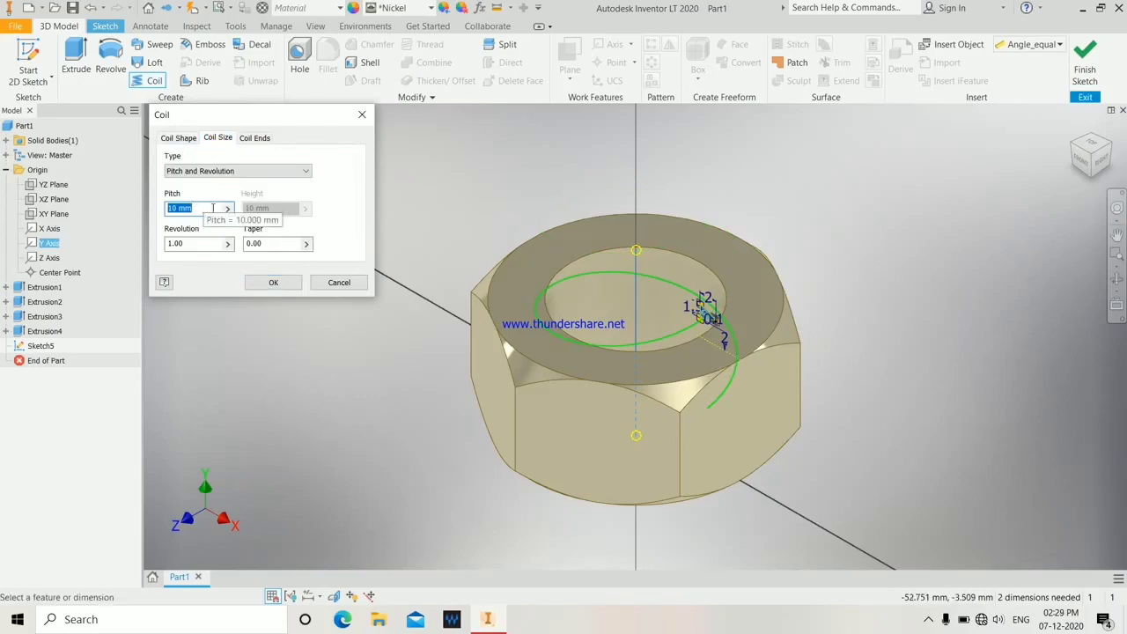
text(20)
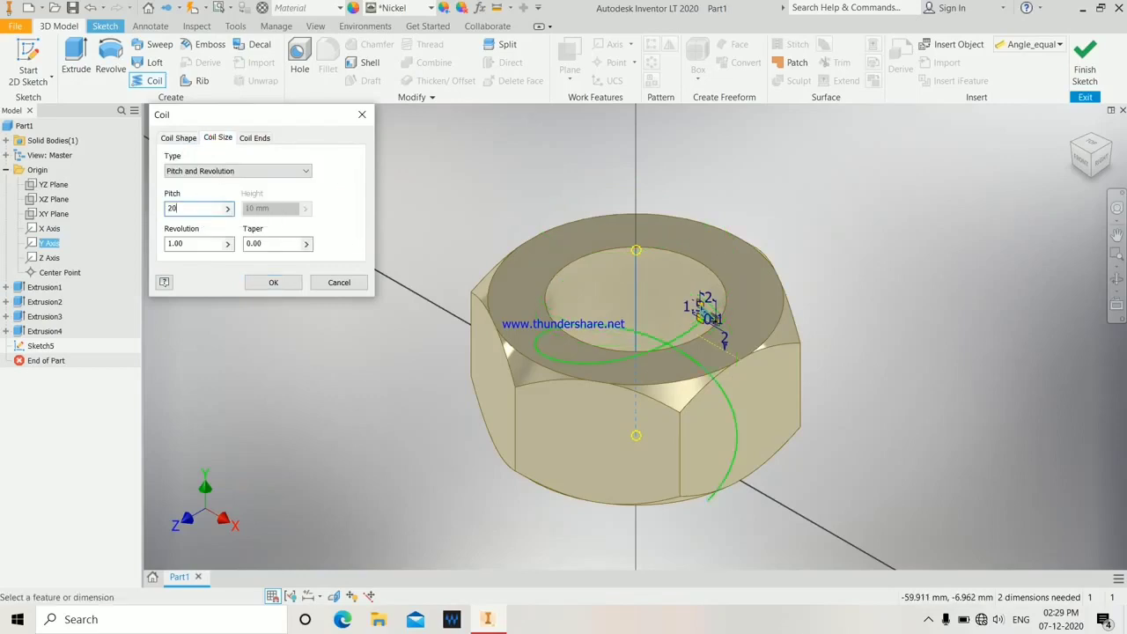
click(201, 240)
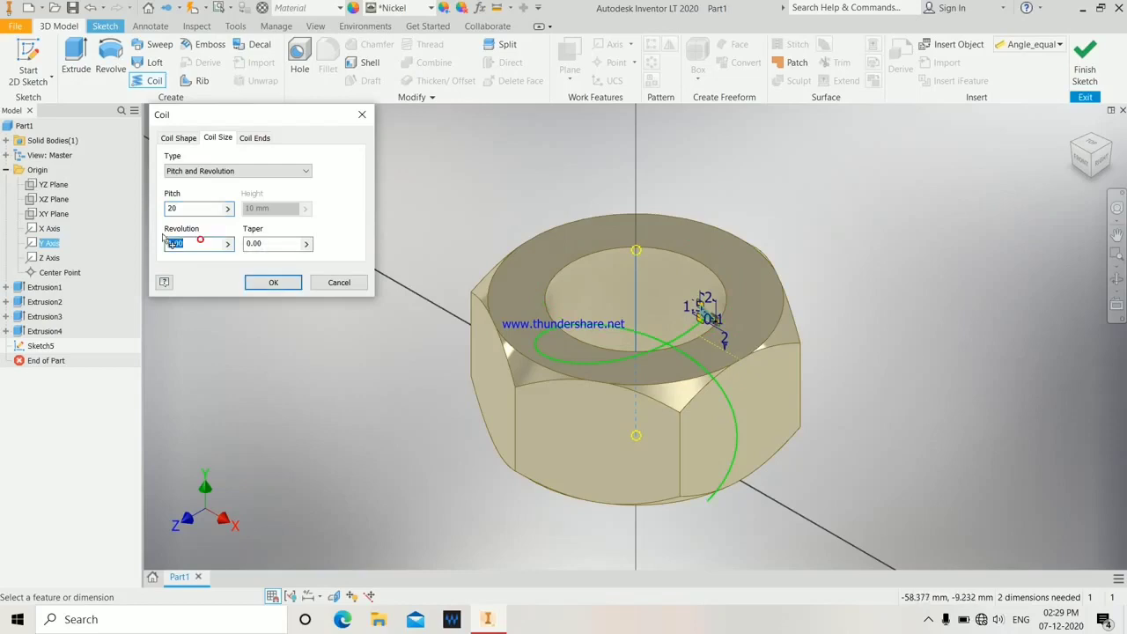
text(1.5)
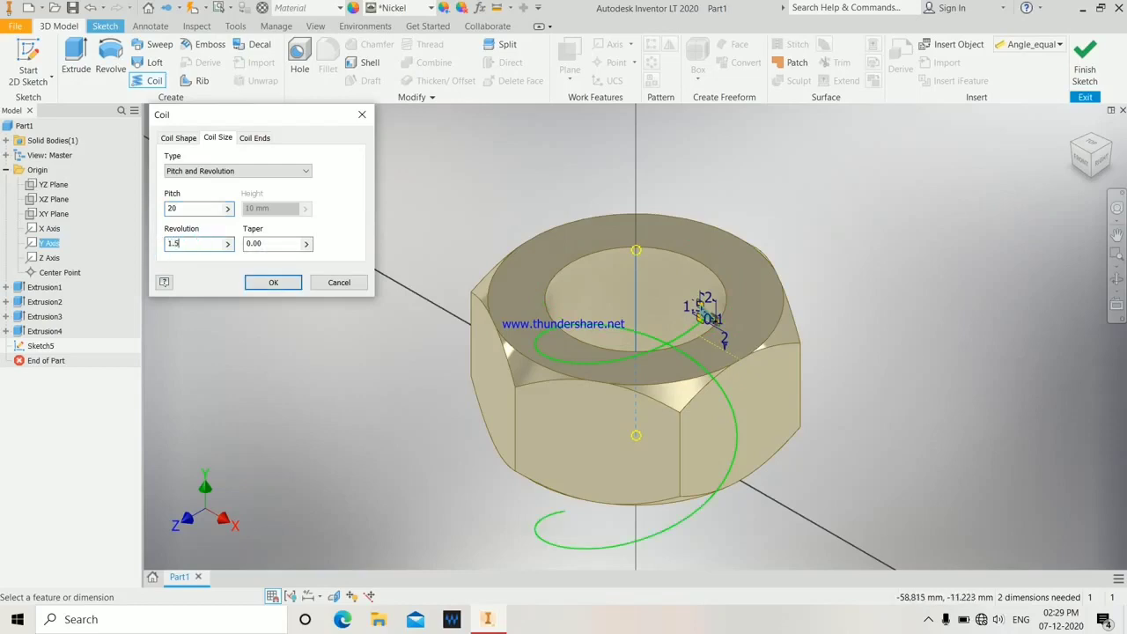
Step: Set the coil's pitch to 1.5 mm and its revolutions to 20, and create the thread cut
double_click(197, 244)
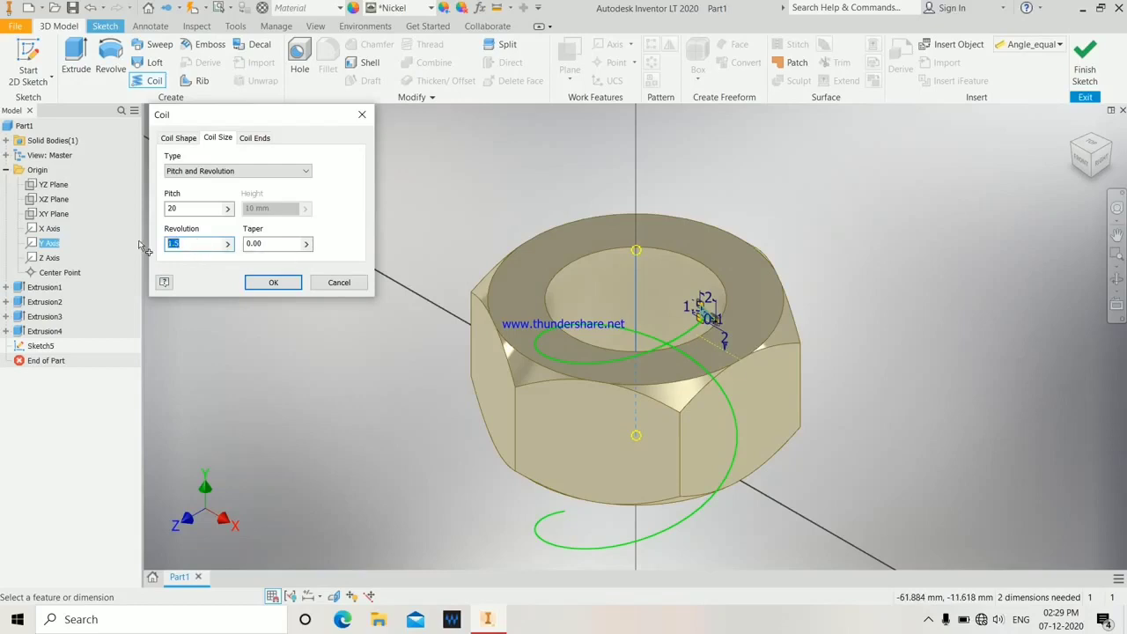
text(20)
double_click(184, 208)
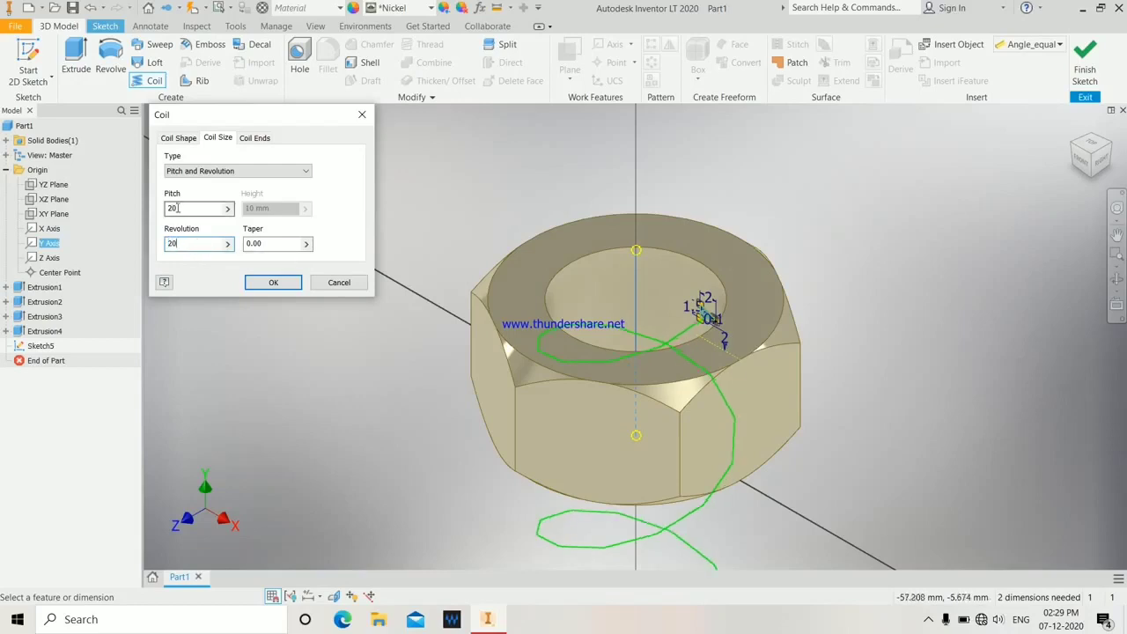
text(1.5)
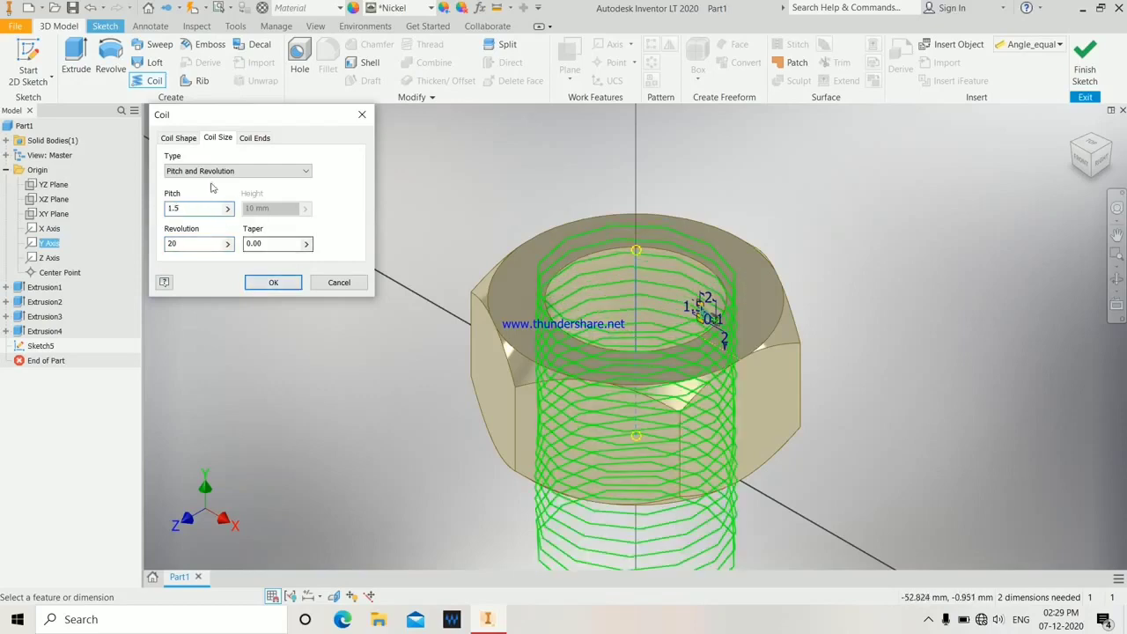
click(261, 282)
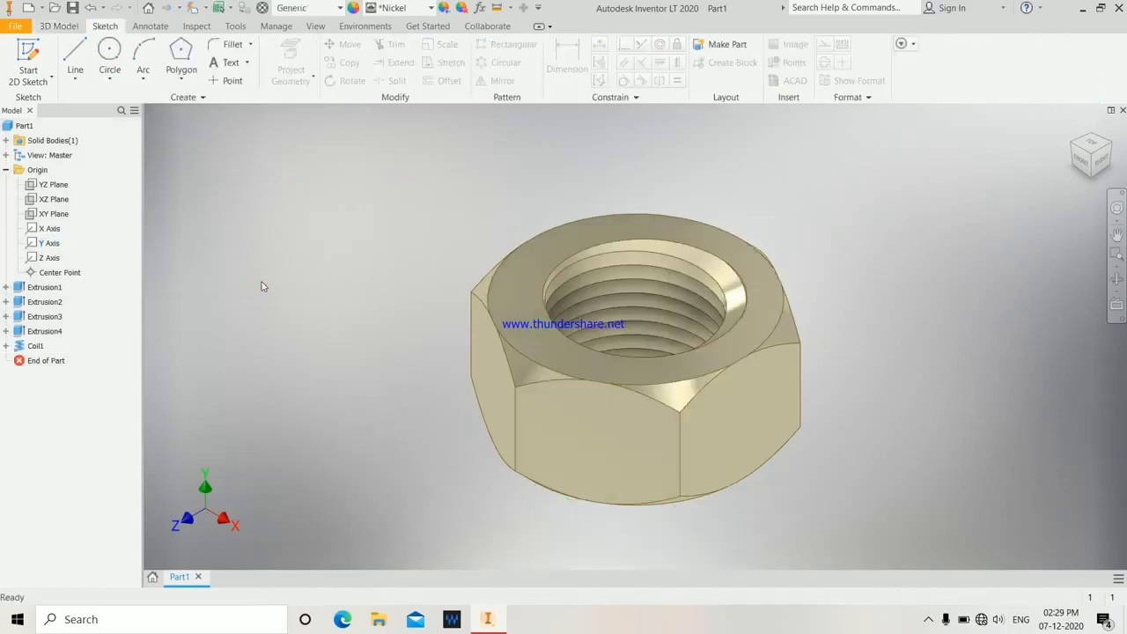
Step: Examine the finished nut and the internal thread of its hole from several sides and close up
scroll(378, 258, down, 3)
scroll(378, 258, up, 3)
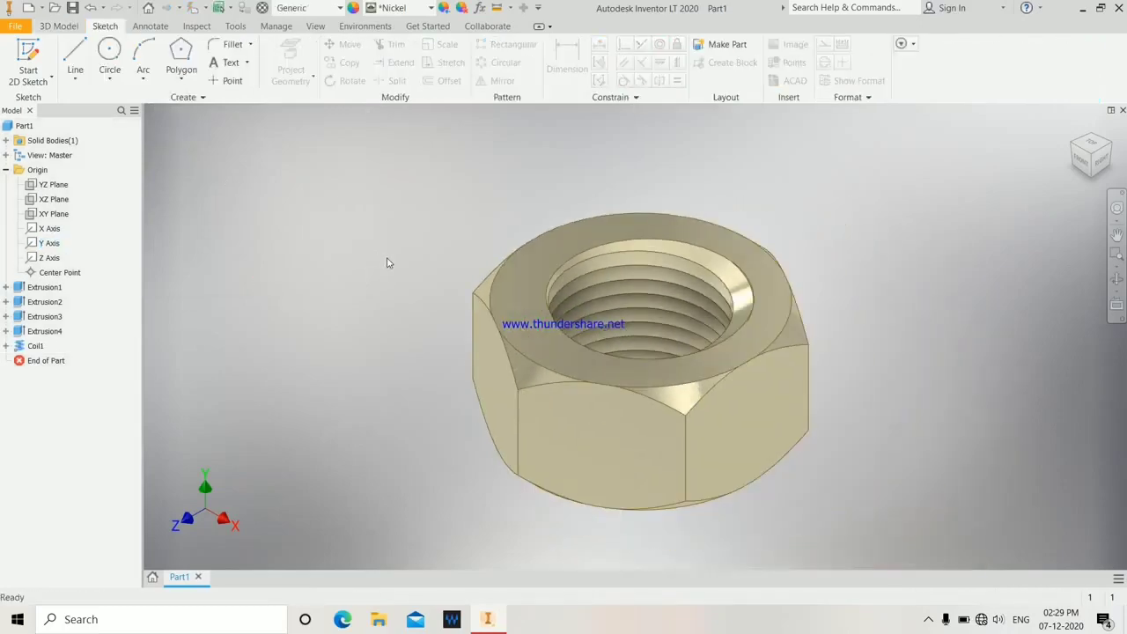
shift+middle_drag(392, 284, 401, 332)
scroll(461, 271, down, 3)
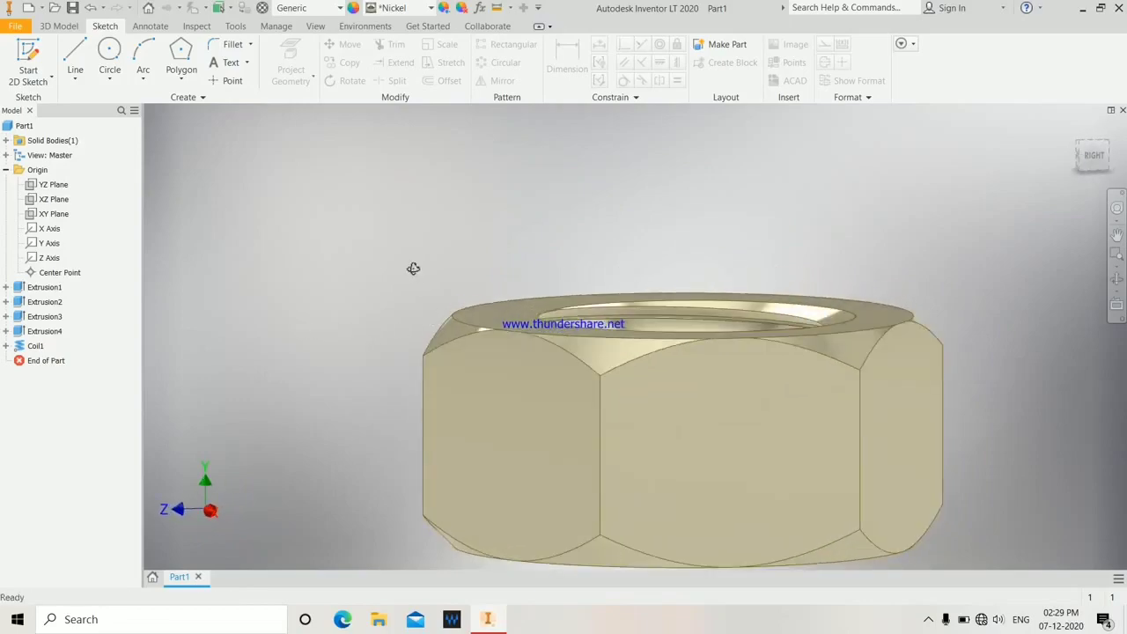
shift+middle_drag(413, 269, 418, 302)
scroll(615, 310, down, 5)
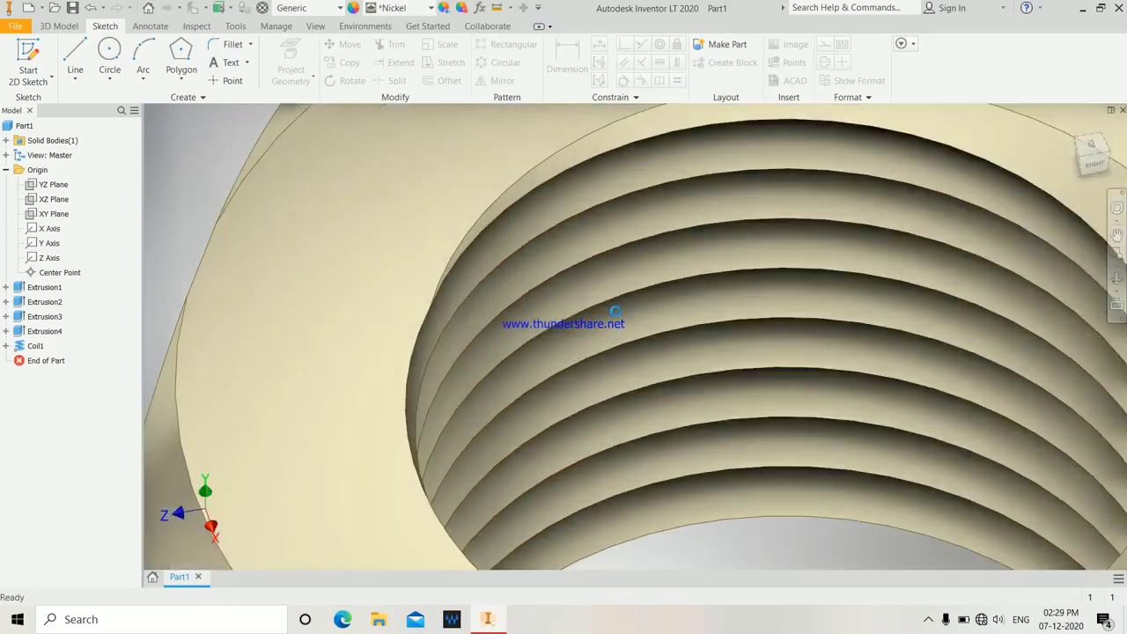
scroll(615, 310, up, 5)
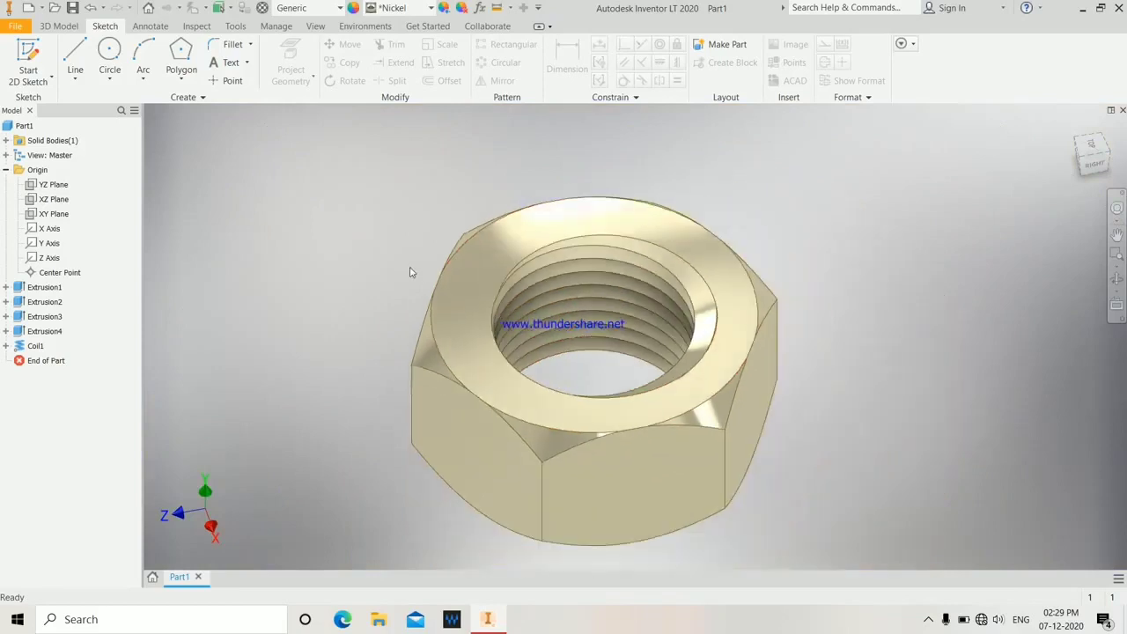
shift+middle_drag(409, 272, 639, 271)
middle_drag(323, 310, 433, 315)
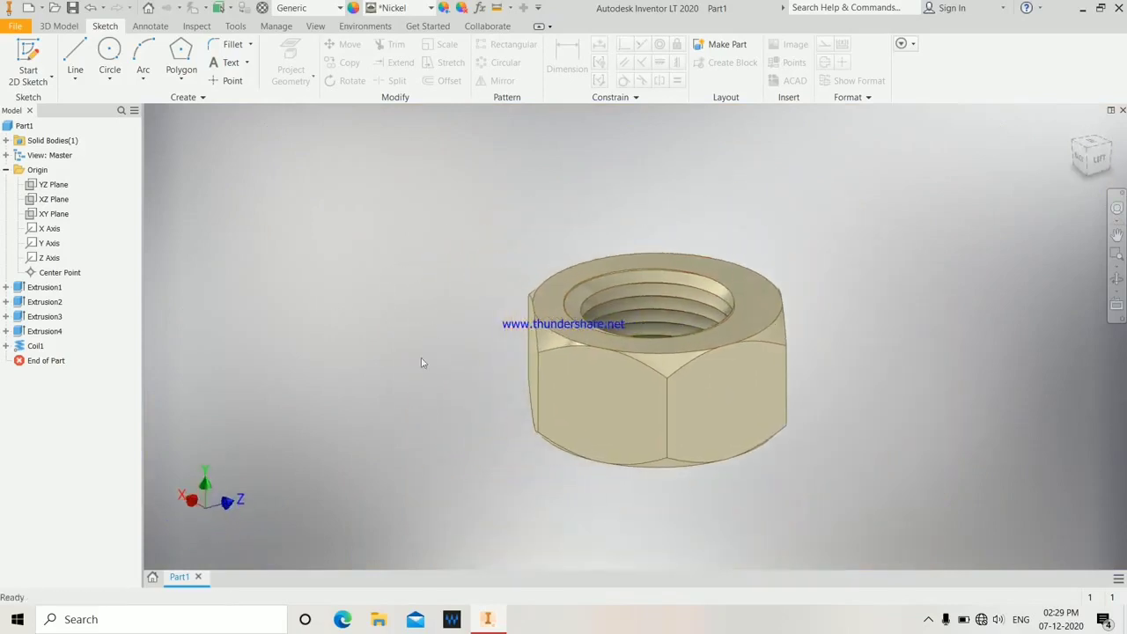
click(1071, 132)
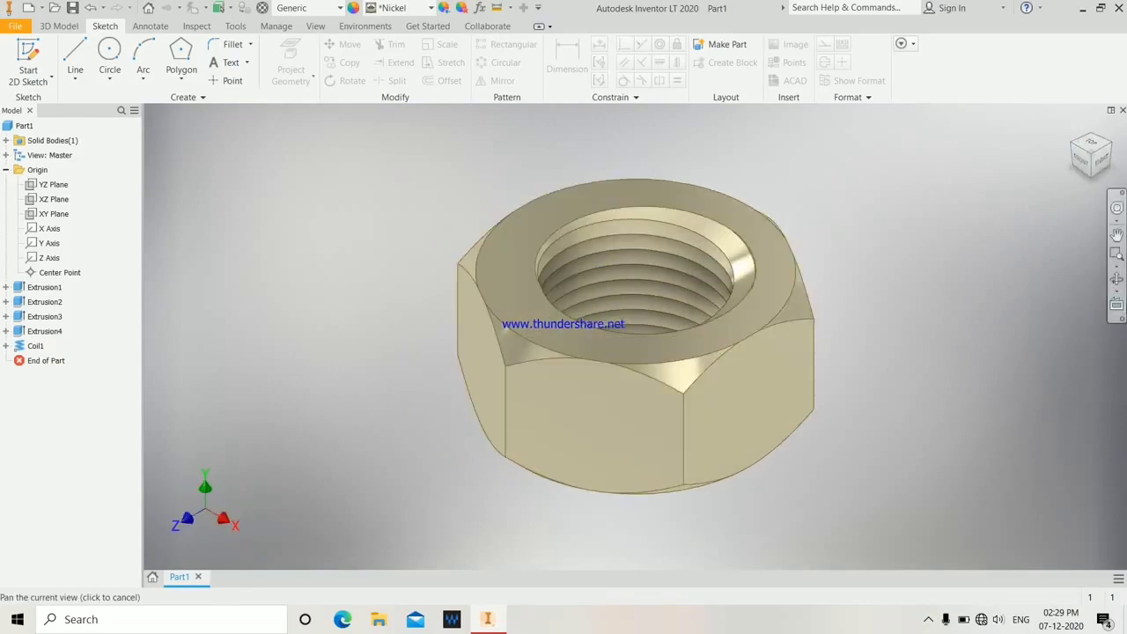
click(1117, 279)
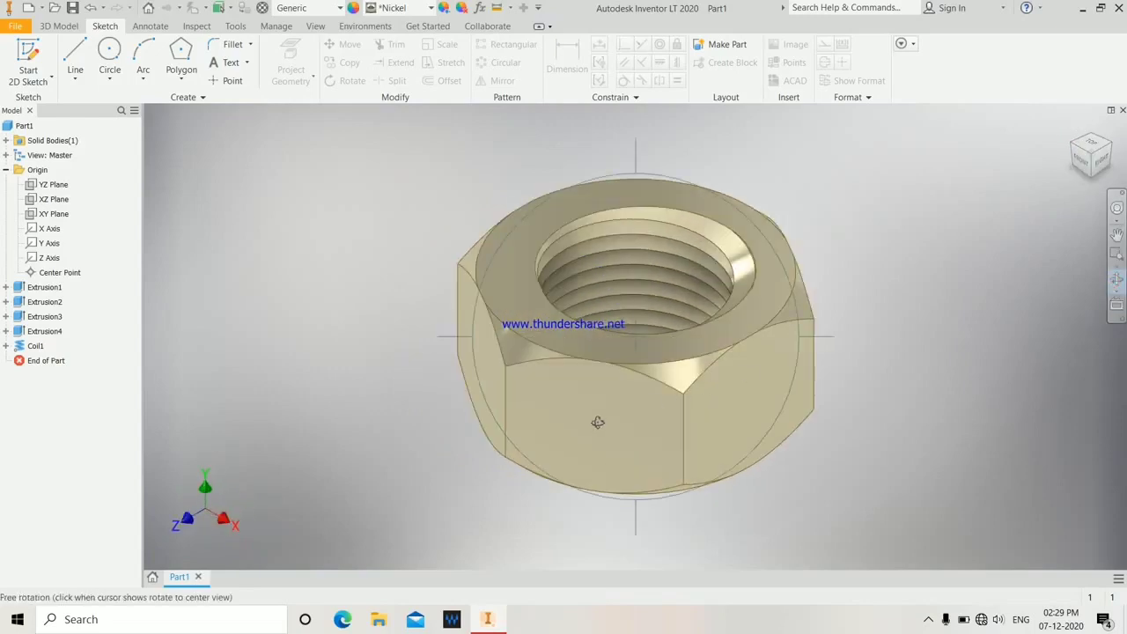